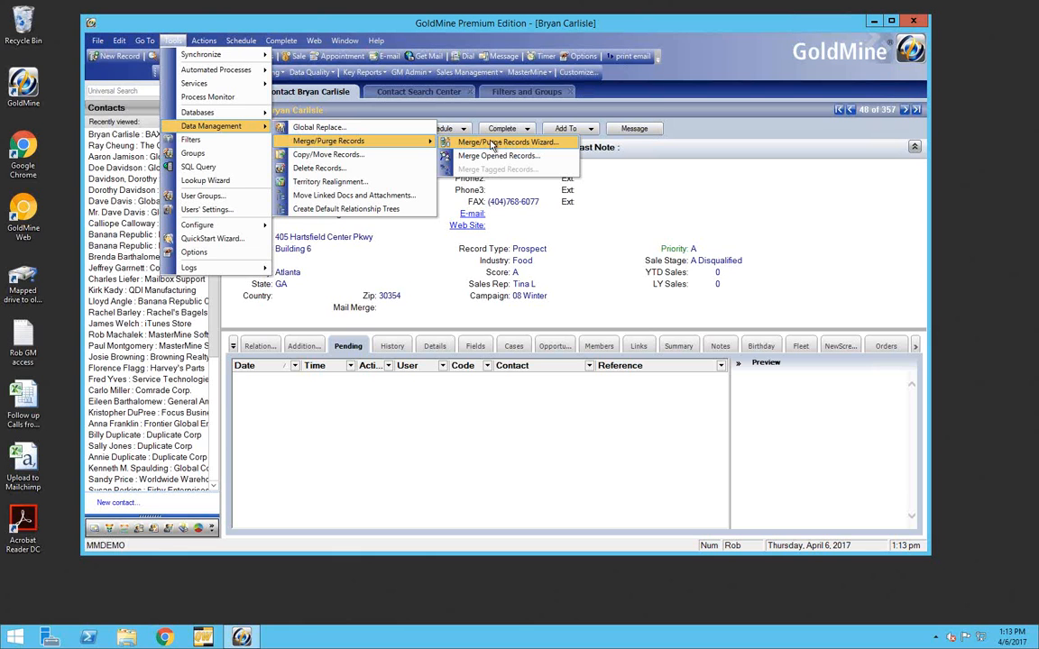
Start the Merge/Purge Records Wizard using new criteria and keep ALL Contact Records as the scope to evaluate
{"action": "left_click", "coordinate": [508, 146]}
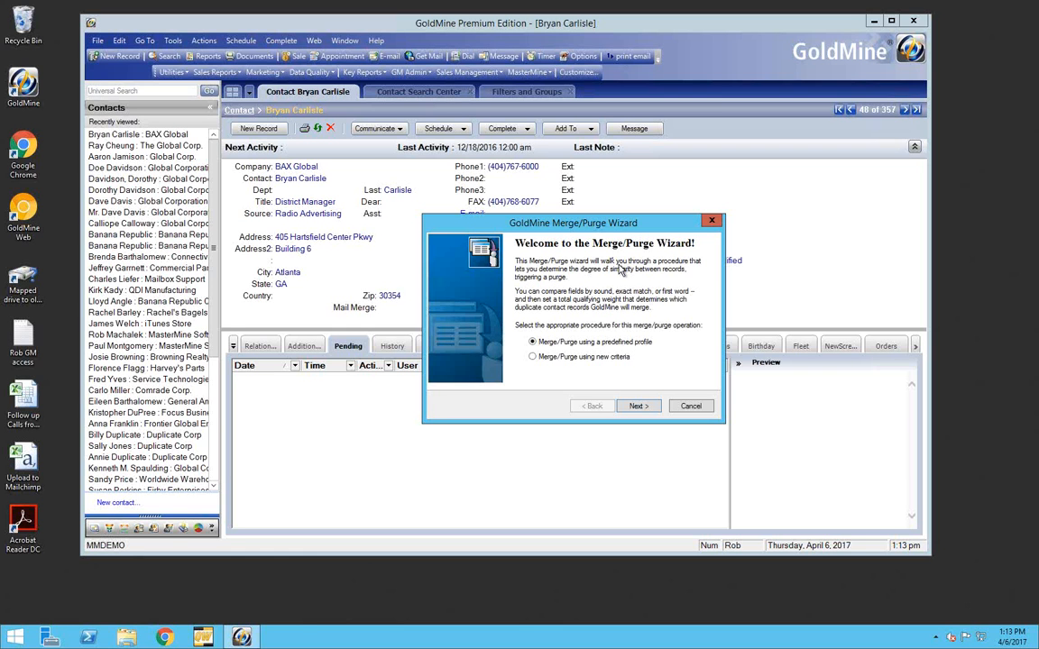
{"action": "left_click", "coordinate": [554, 356]}
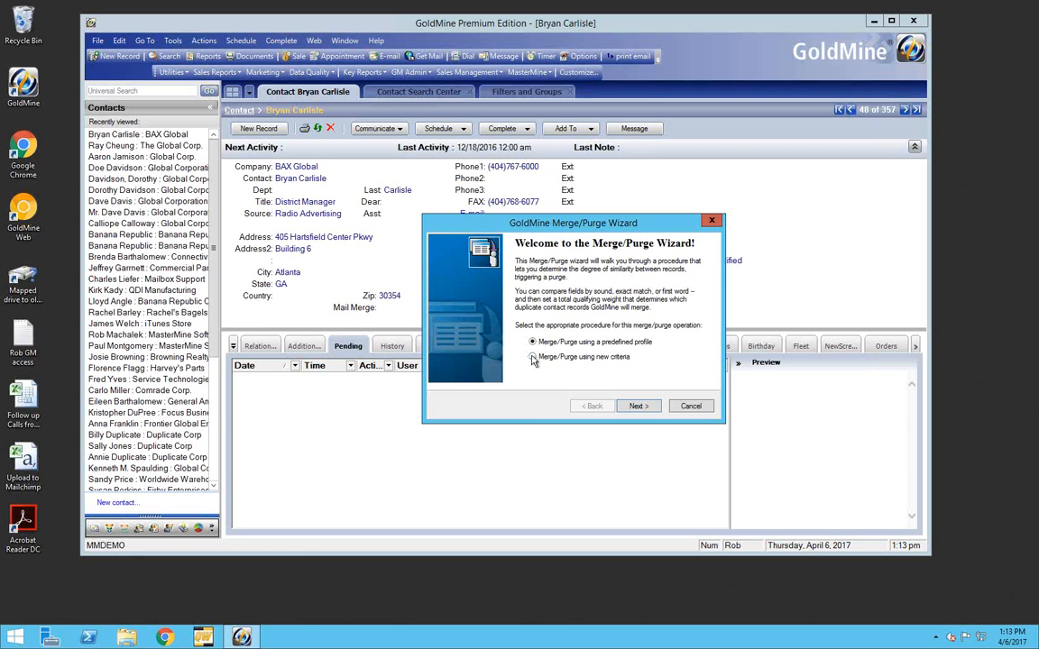
{"action": "left_click", "coordinate": [637, 408]}
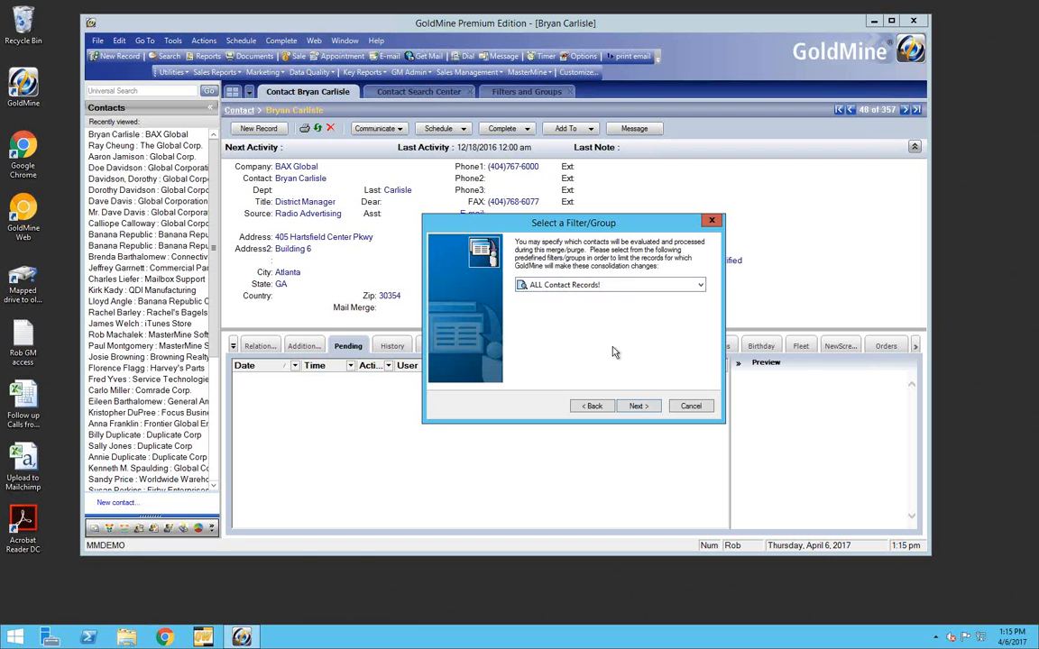
{"action": "left_click", "coordinate": [700, 287]}
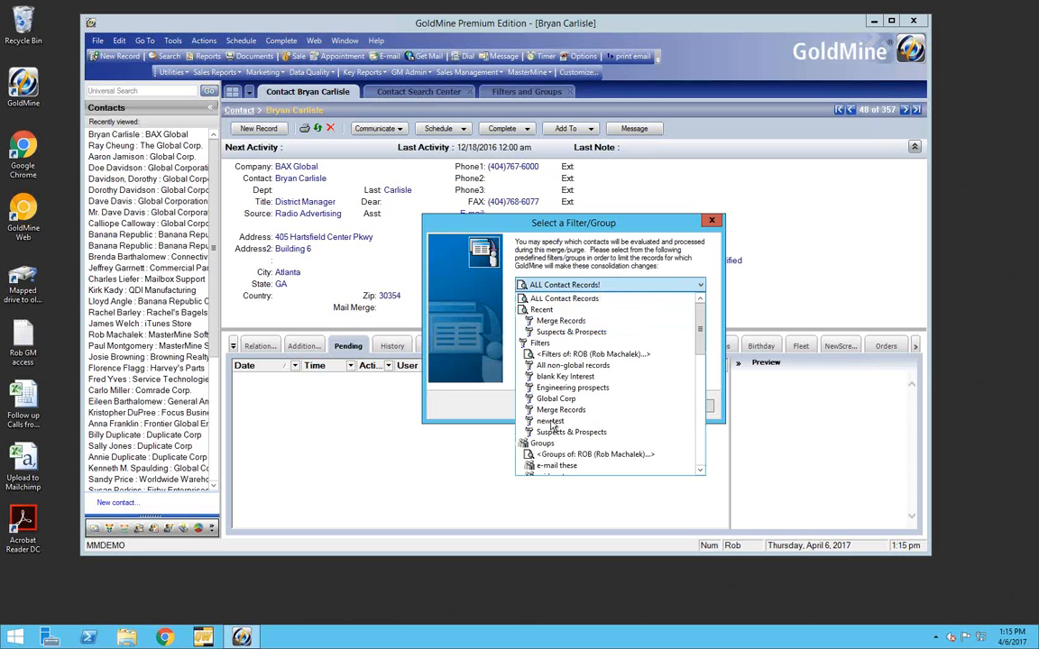
{"action": "left_click", "coordinate": [691, 270]}
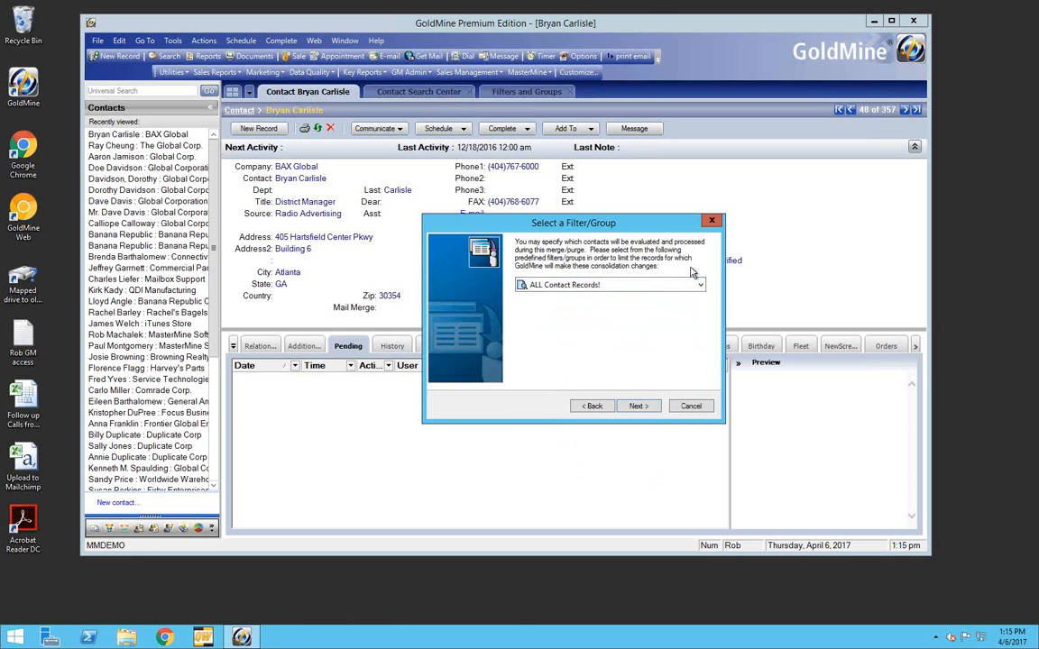
{"action": "left_click", "coordinate": [638, 407]}
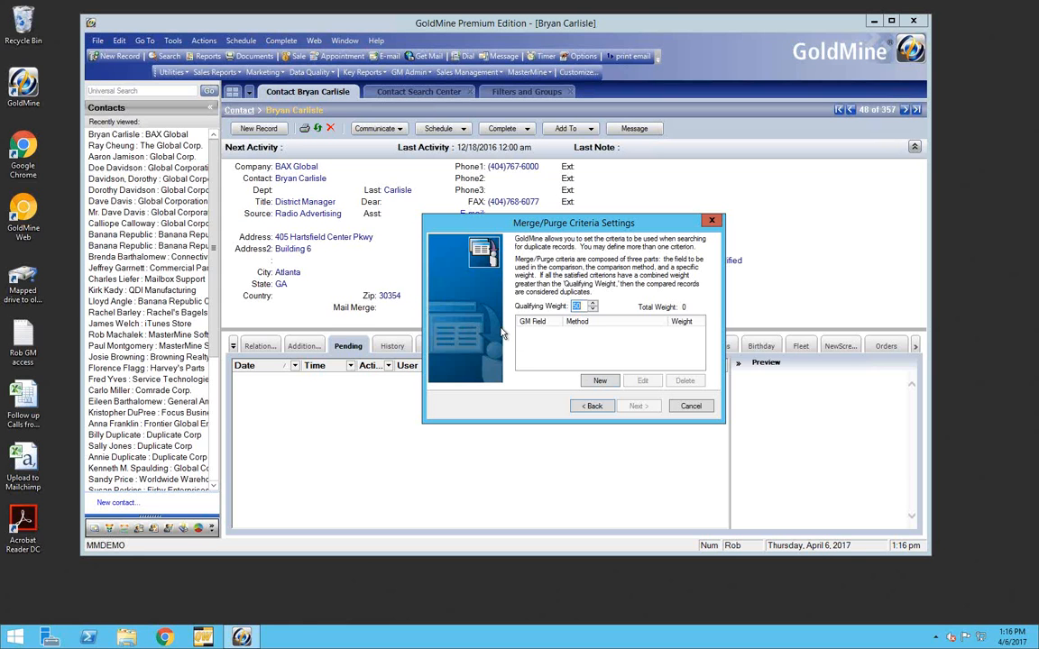
Add a Company criterion using Soundex Value with empty-field matching off and a weight of 25
{"action": "left_click", "coordinate": [601, 383]}
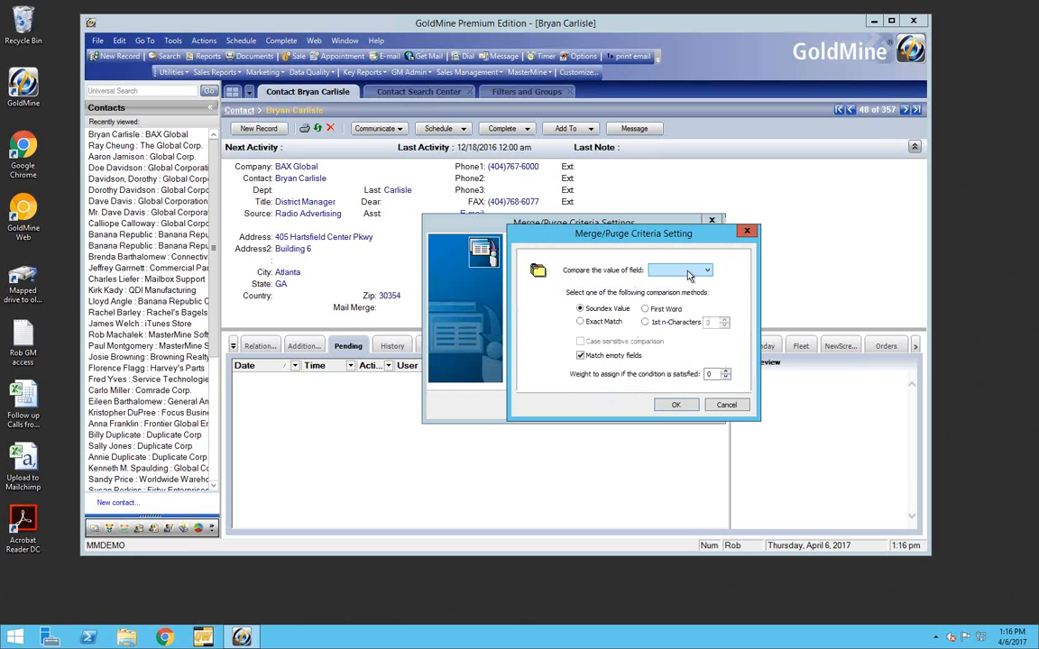
{"action": "left_click", "coordinate": [708, 273]}
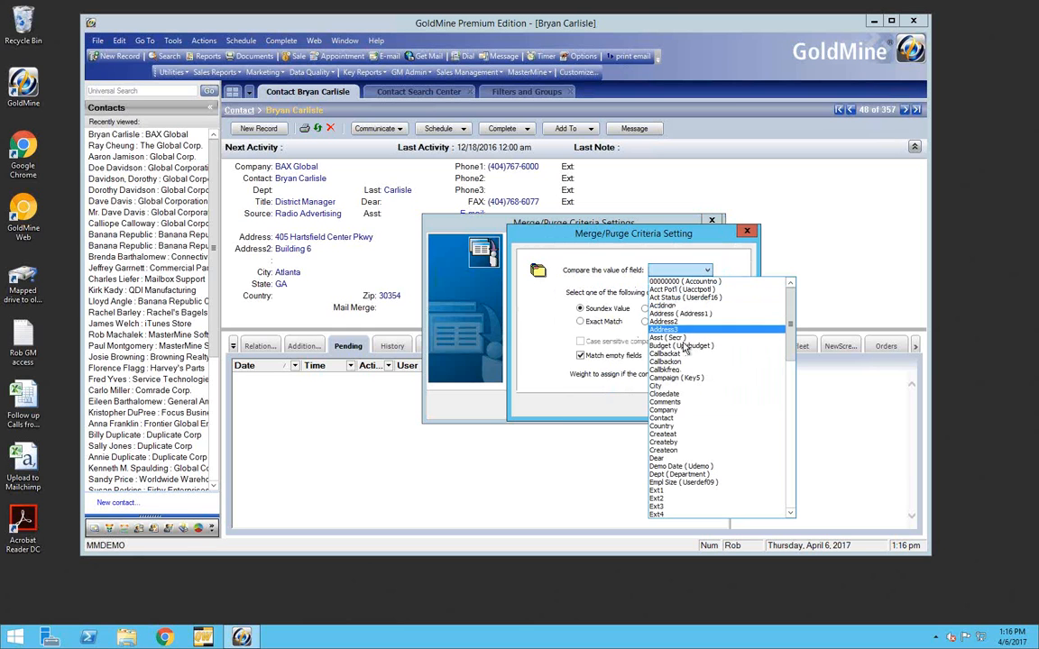
{"action": "left_click", "coordinate": [665, 410]}
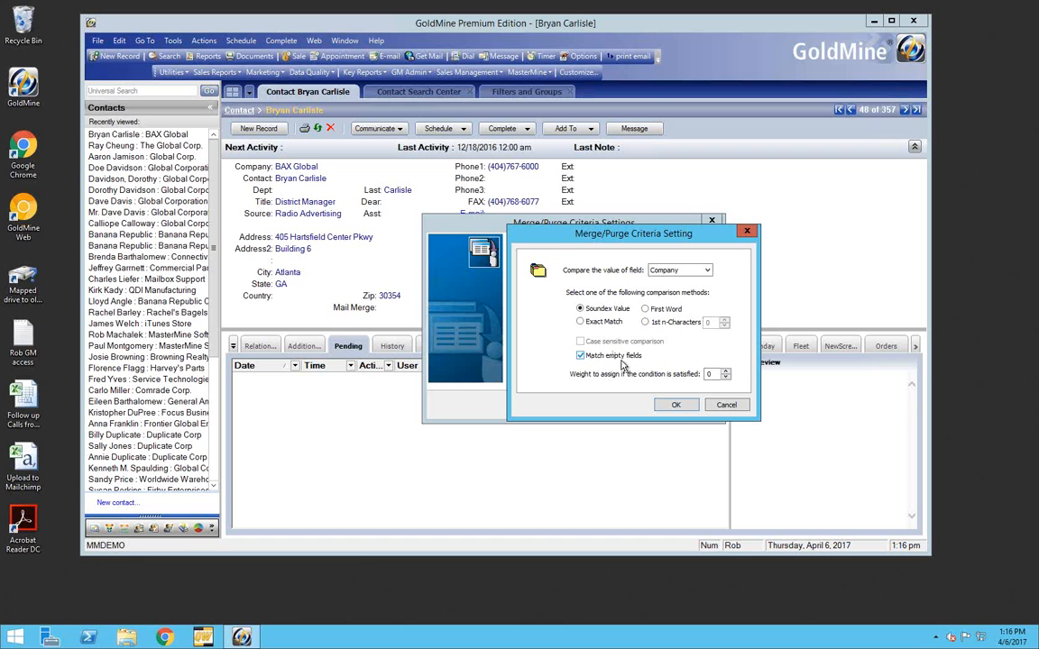
{"action": "left_click", "coordinate": [580, 357]}
{"action": "left_click", "coordinate": [676, 406]}
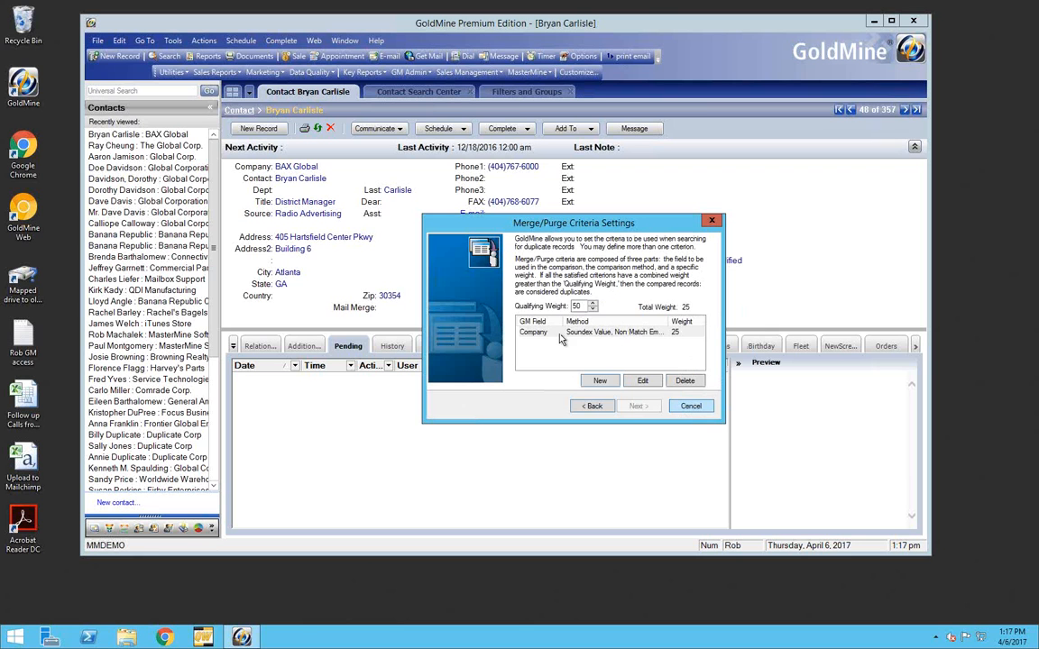
Add a Phone1 criterion using Exact Match with a weight of 26
{"action": "left_click", "coordinate": [609, 381]}
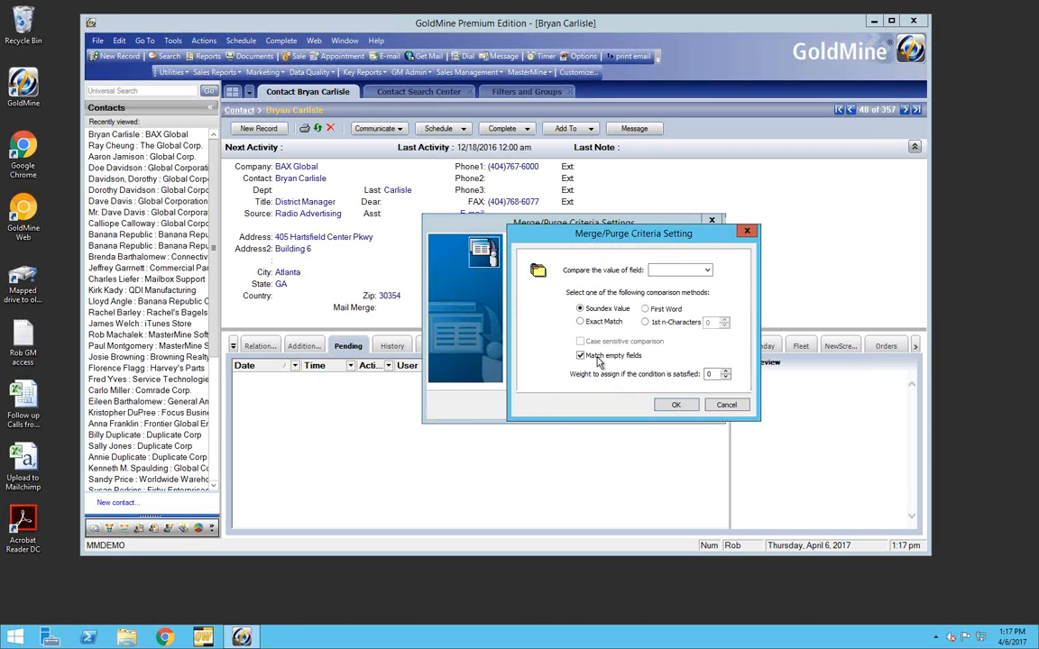
{"action": "left_click", "coordinate": [679, 270]}
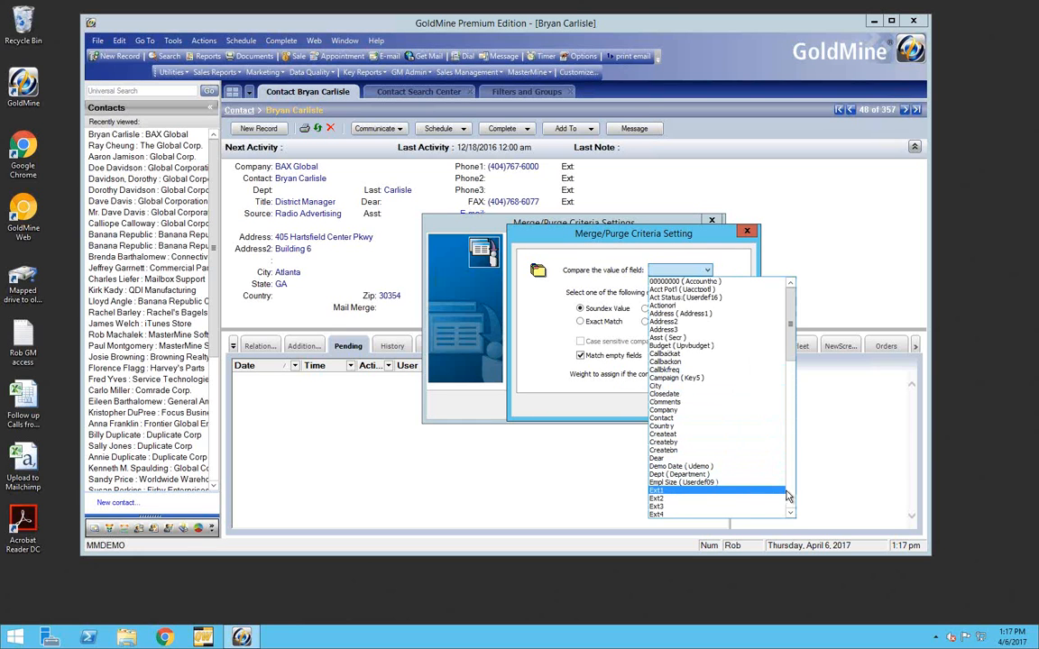
{"action": "left_click", "coordinate": [788, 496]}
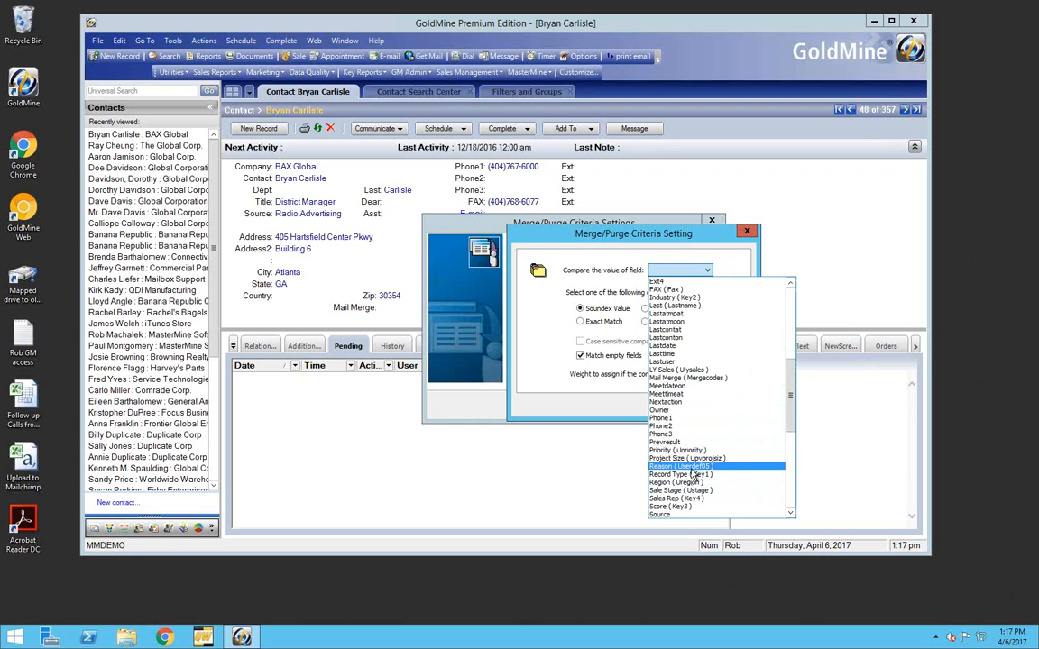
{"action": "left_click", "coordinate": [671, 418]}
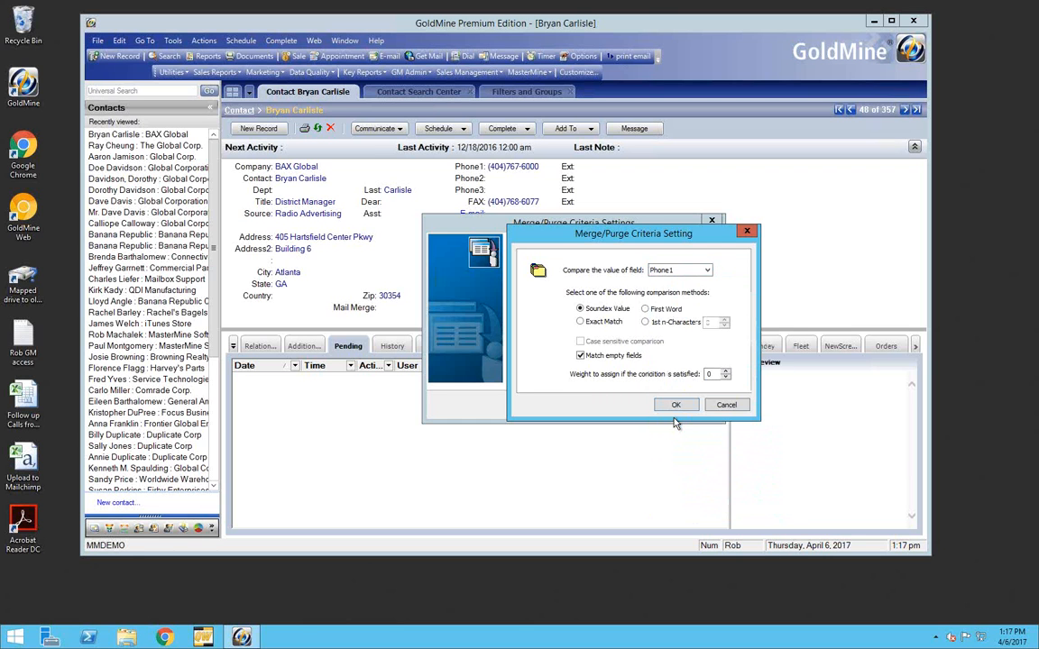
{"action": "left_click", "coordinate": [667, 269]}
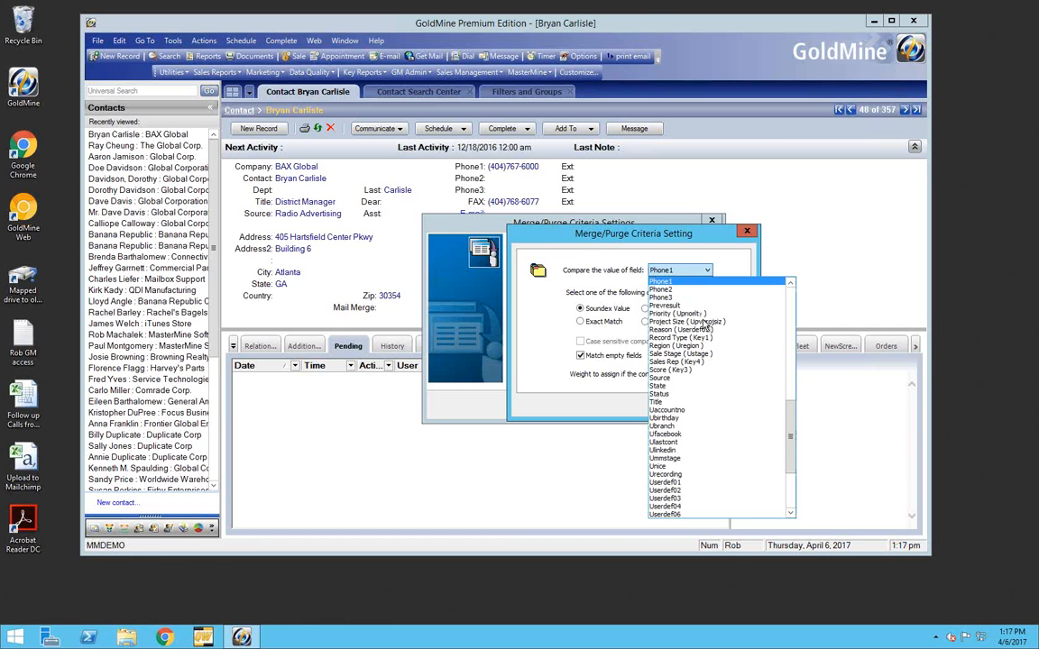
{"action": "left_click", "coordinate": [665, 281]}
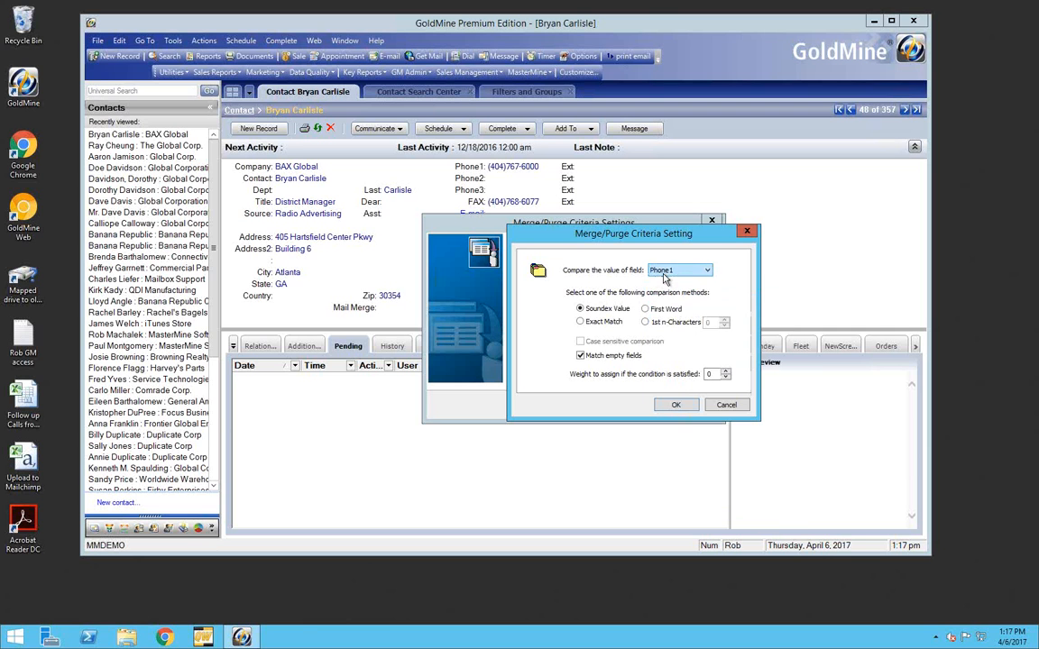
{"action": "left_click", "coordinate": [581, 323]}
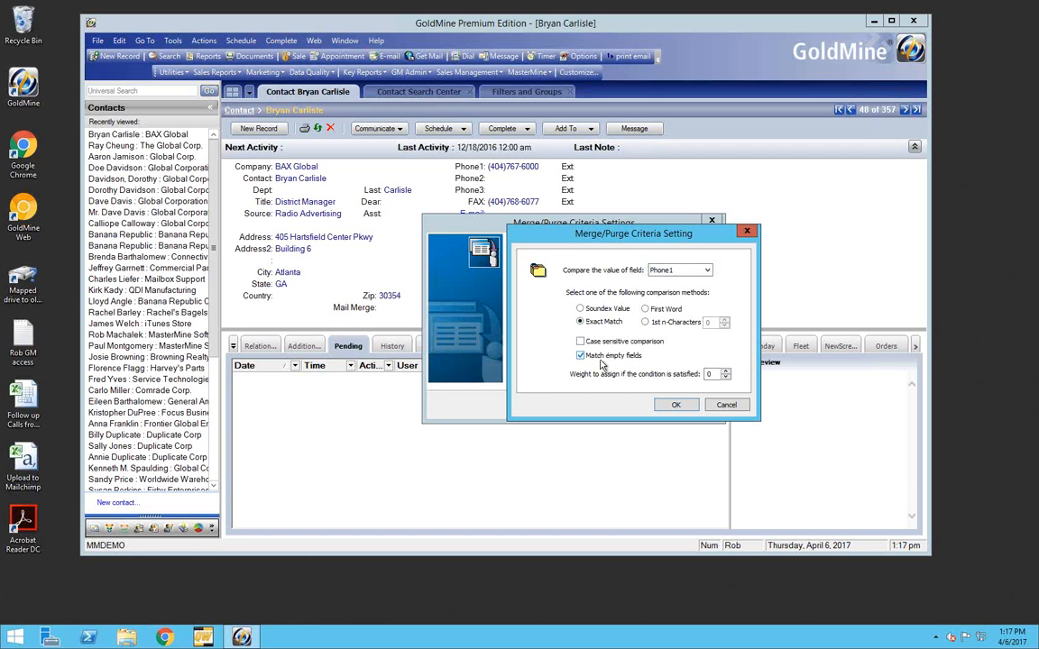
{"action": "double_click", "coordinate": [707, 373]}
{"action": "type", "text": "26"}
{"action": "left_click", "coordinate": [685, 405]}
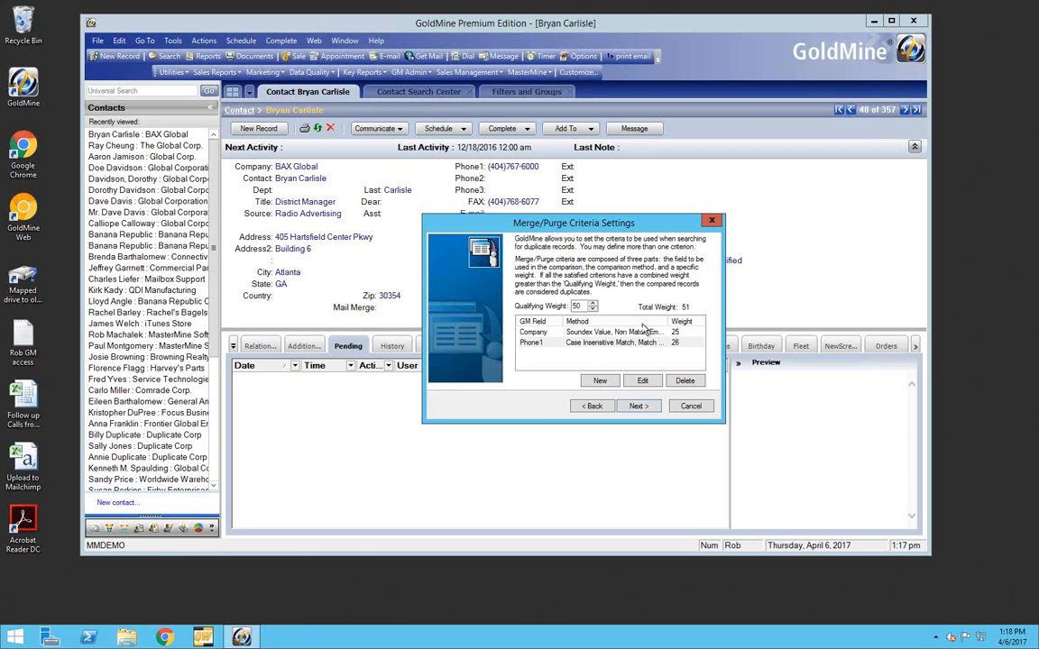
Accept the criteria, enable prompting before merging records, and choose to delete the duplicate record as the purge method
{"action": "double_click", "coordinate": [577, 306]}
{"action": "left_click", "coordinate": [637, 408]}
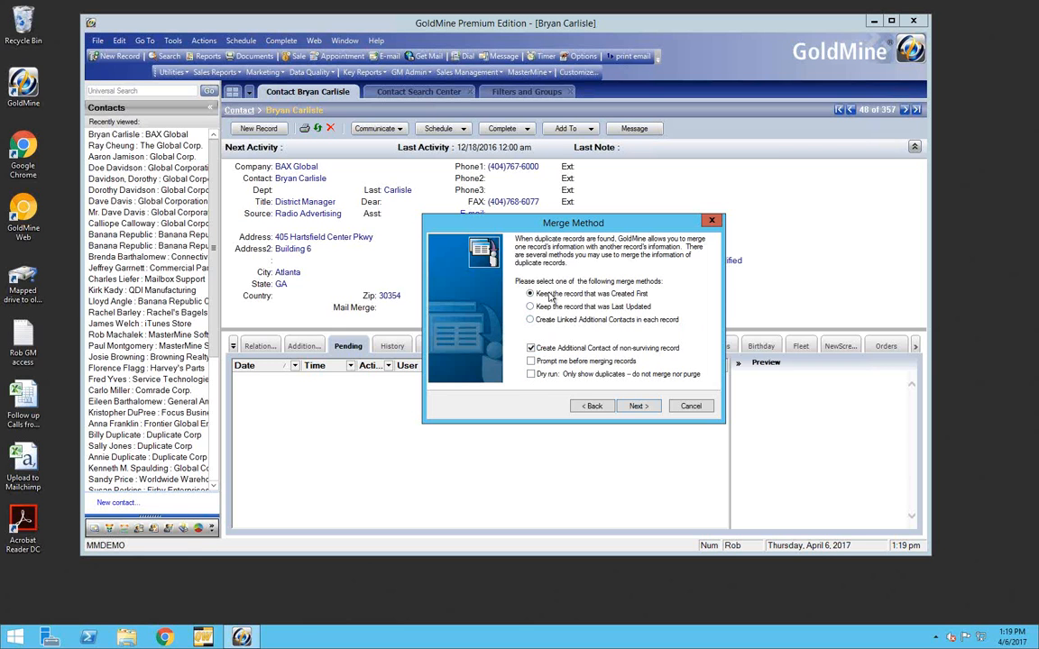
{"action": "left_click", "coordinate": [531, 360]}
{"action": "left_click", "coordinate": [638, 406]}
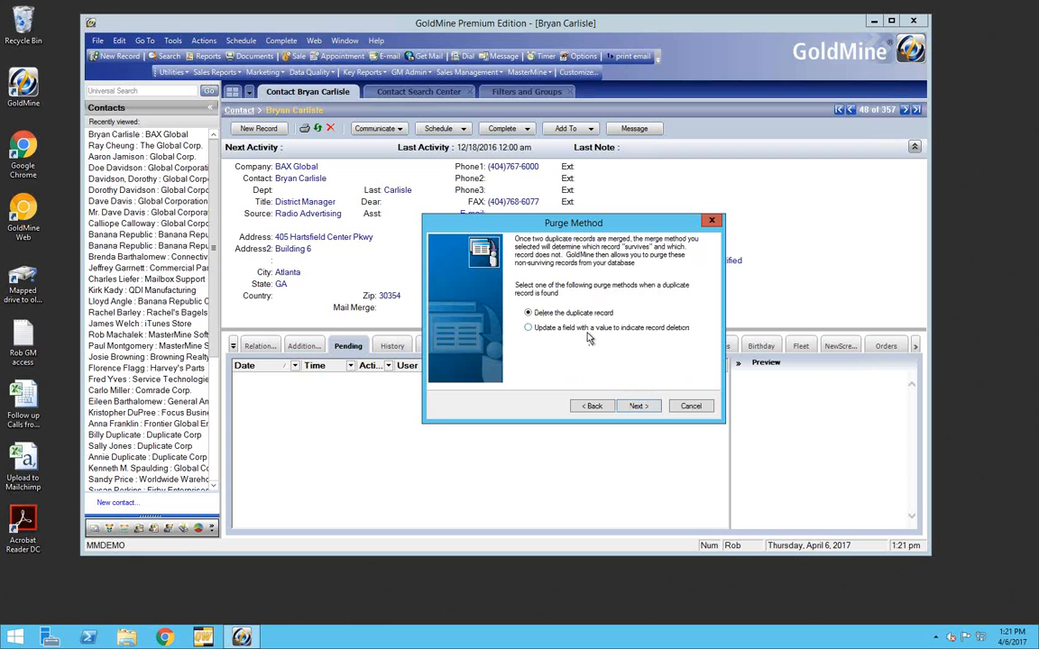
{"action": "left_click", "coordinate": [528, 313]}
{"action": "left_click", "coordinate": [637, 406]}
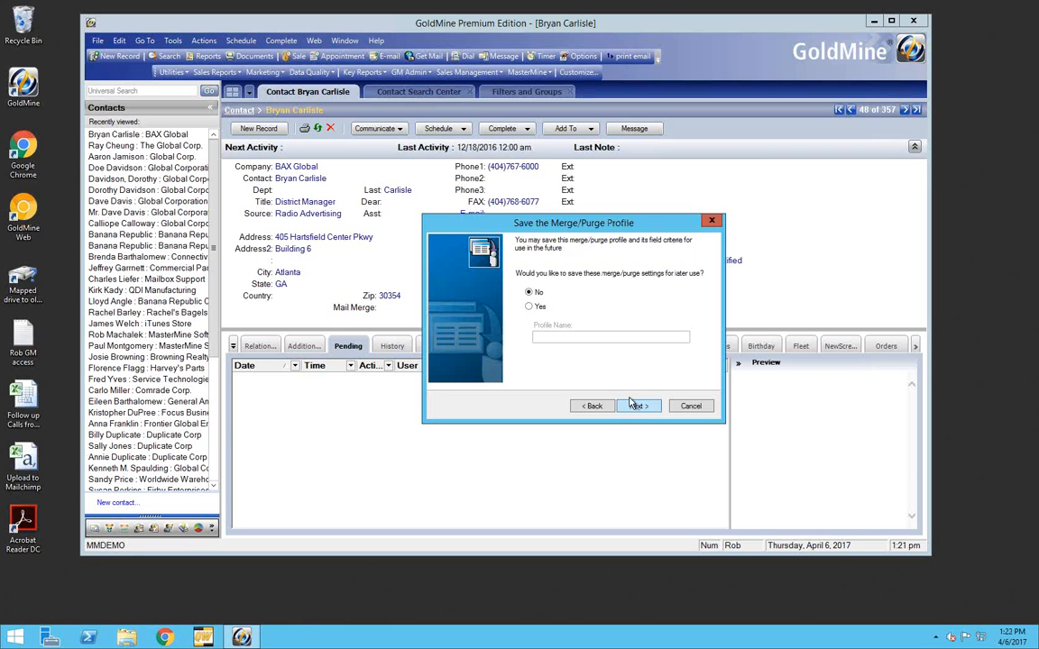
Save the merge/purge settings as a profile named TEMP and start the merge/purge
{"action": "left_click", "coordinate": [531, 307]}
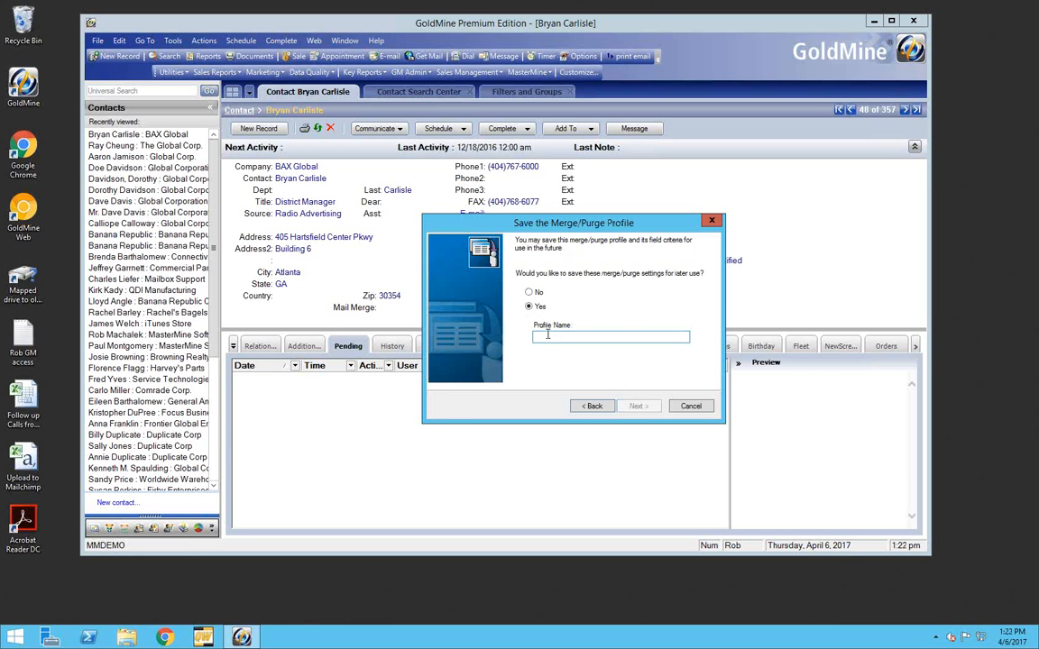
{"action": "left_click", "coordinate": [555, 334]}
{"action": "type", "text": "TEMP"}
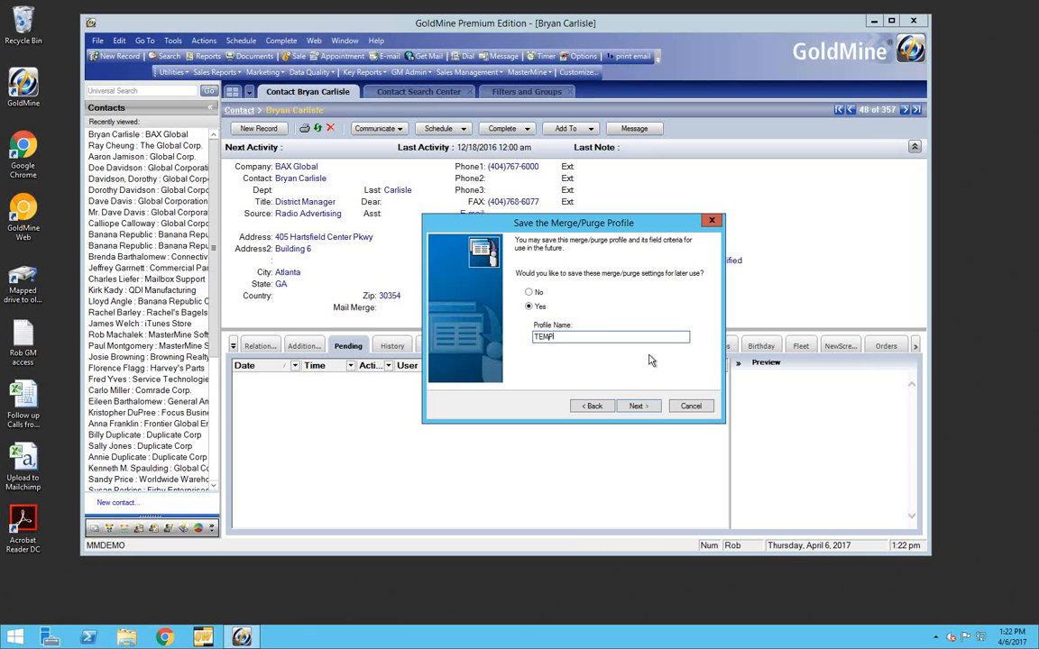
{"action": "left_click", "coordinate": [640, 406]}
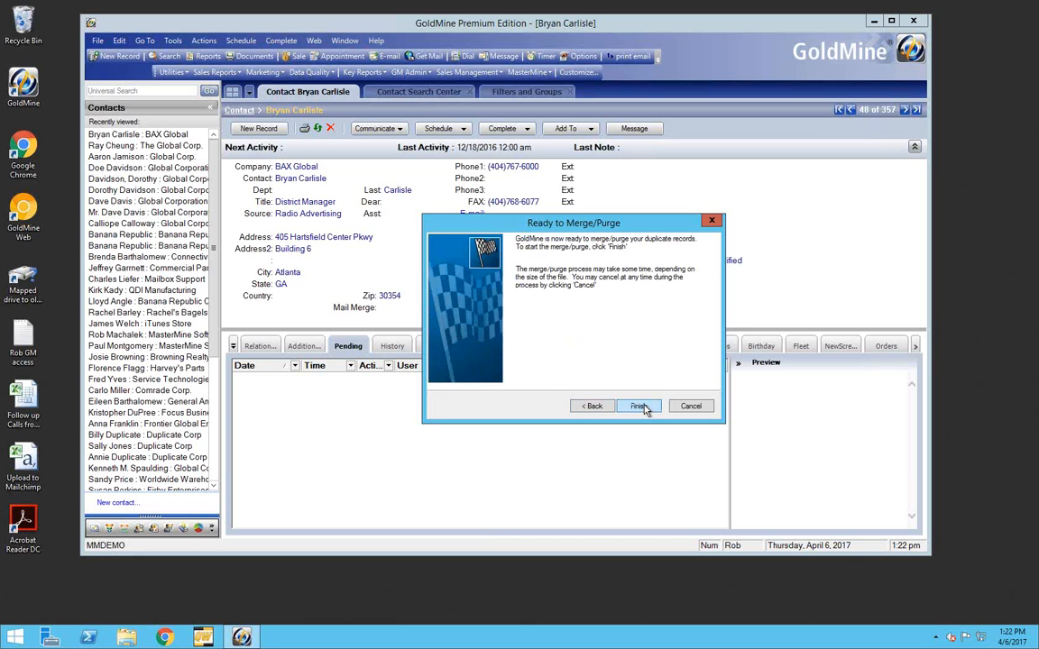
{"action": "left_click", "coordinate": [640, 407]}
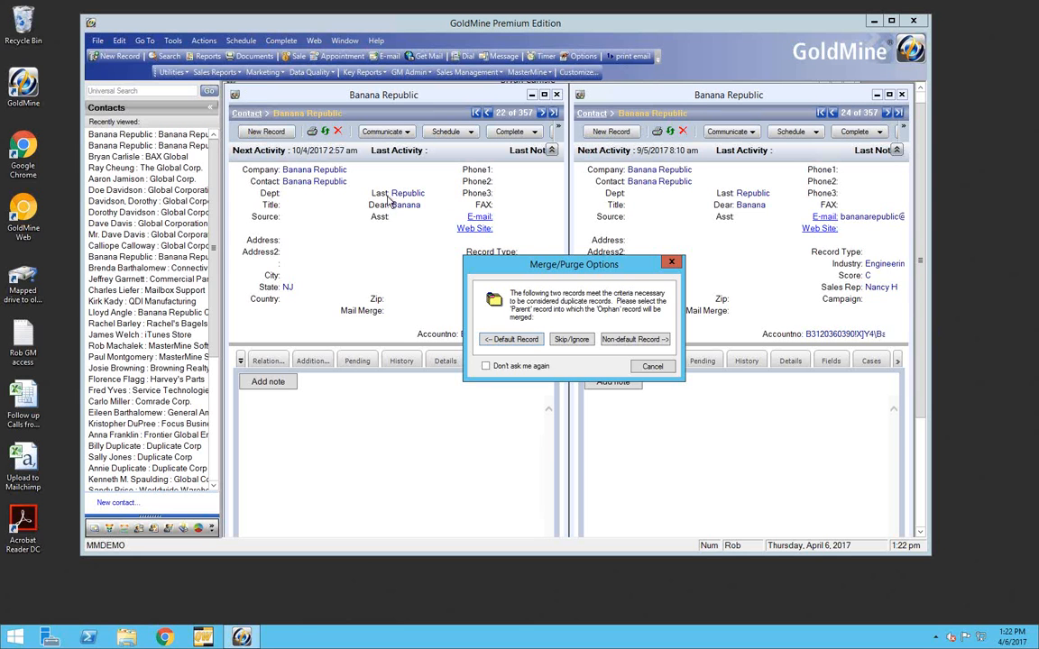
Cancel the merge/purge at the first duplicate pair and switch to the PowerPoint slide show
{"action": "left_click", "coordinate": [652, 369]}
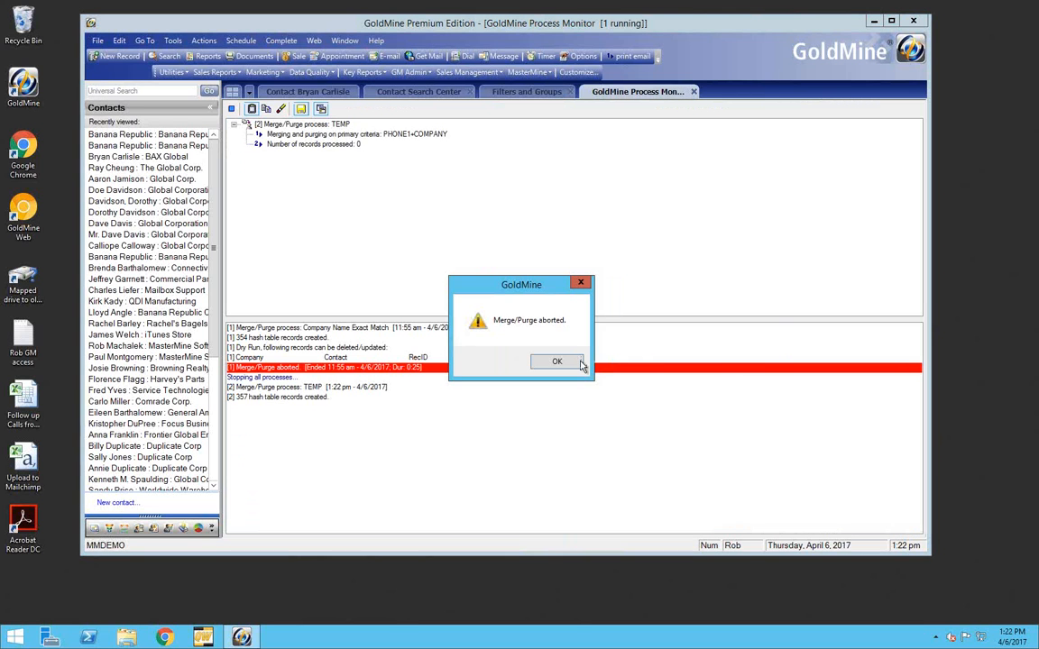
{"action": "left_click", "coordinate": [557, 361]}
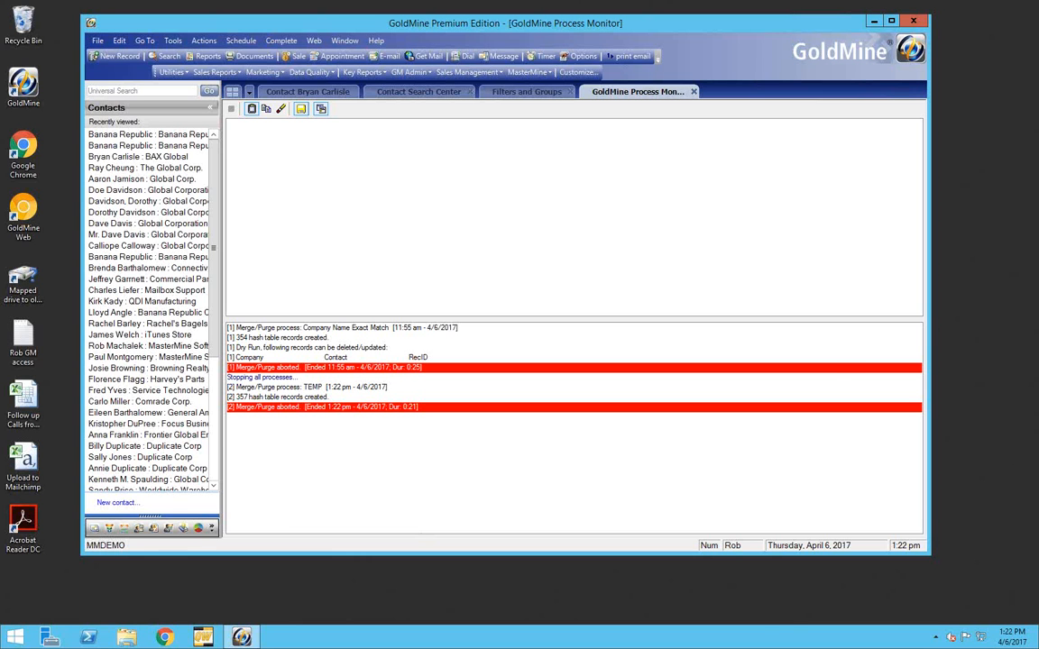
{"action": "key", "text": "alt+Tab"}
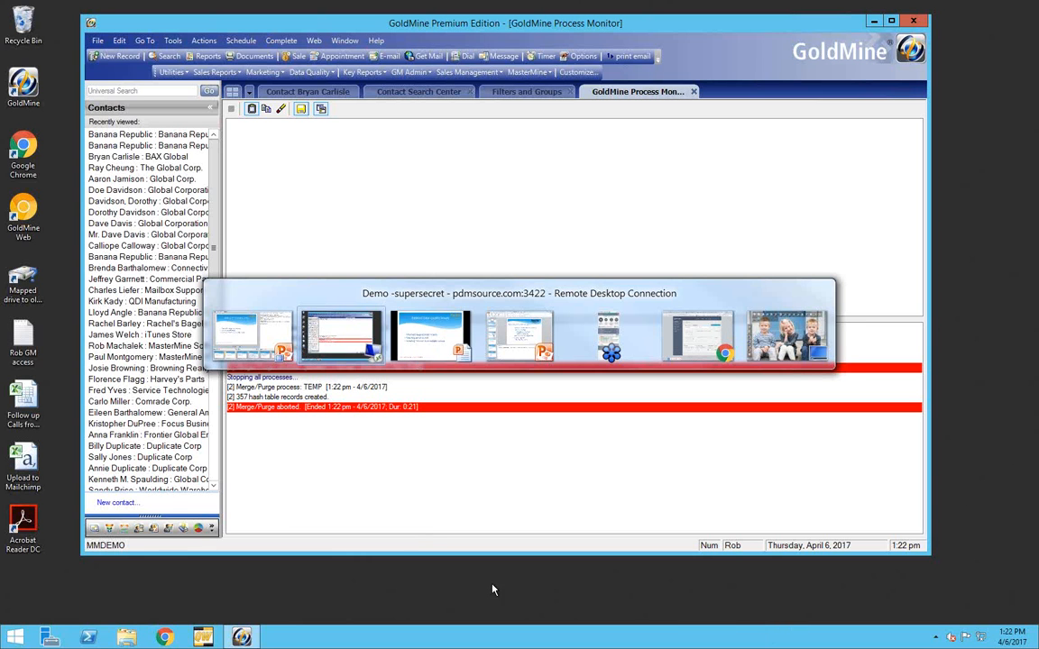
{"action": "key", "text": "alt+Tab"}
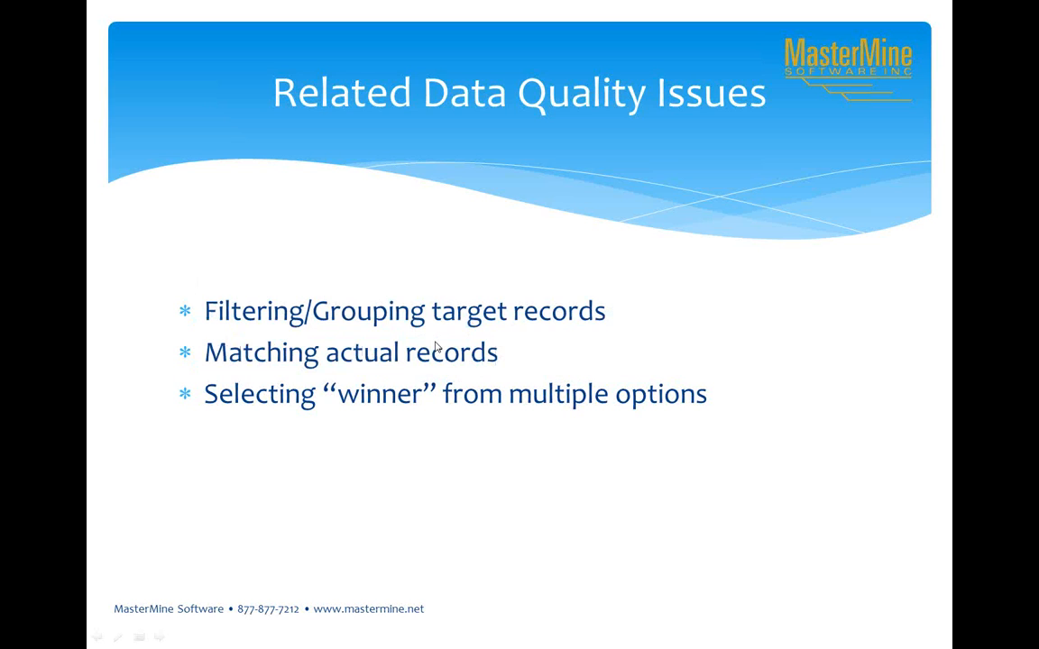
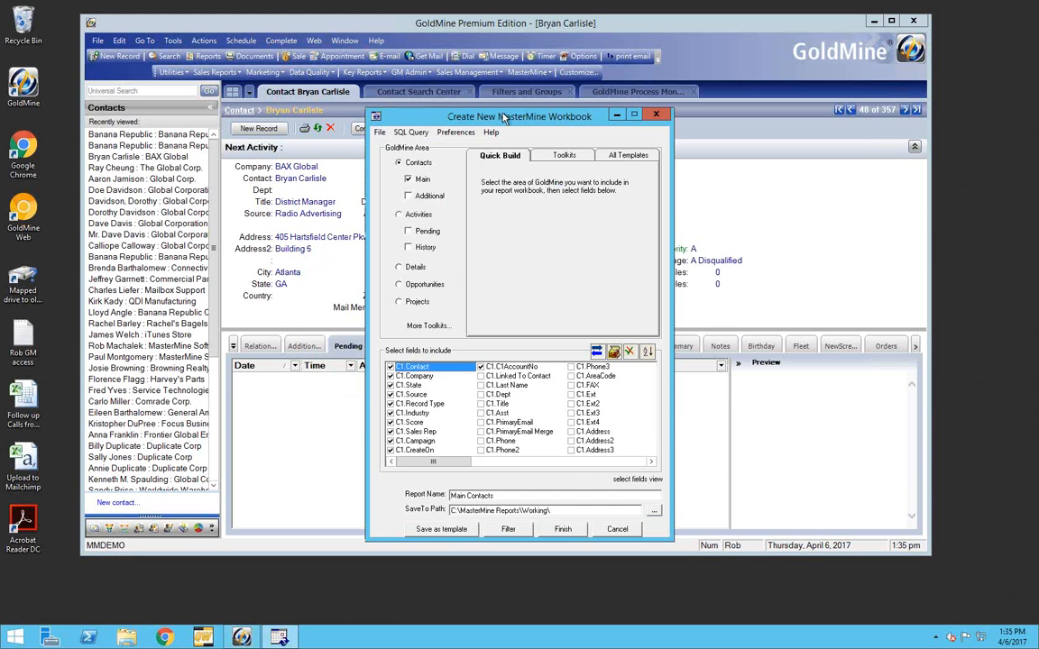
Look through the contacts whose company contains "Globa" in the Contact Search Center for inconsistent company names and duplicates
{"action": "left_click_drag", "start_coordinate": [505, 117], "coordinate": [802, 121]}
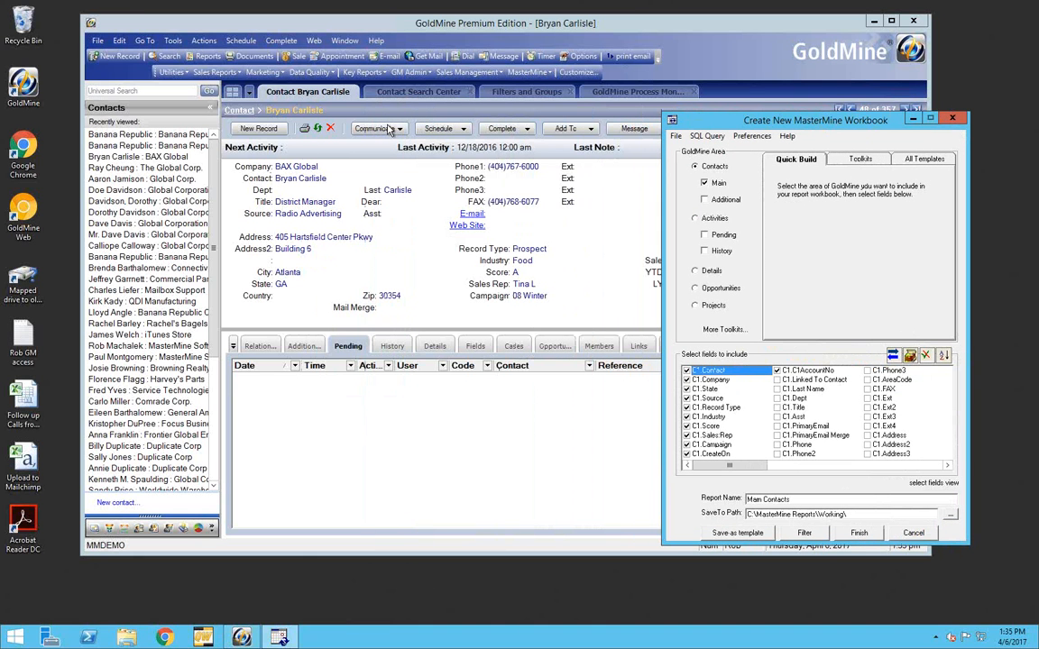
{"action": "left_click", "coordinate": [388, 91]}
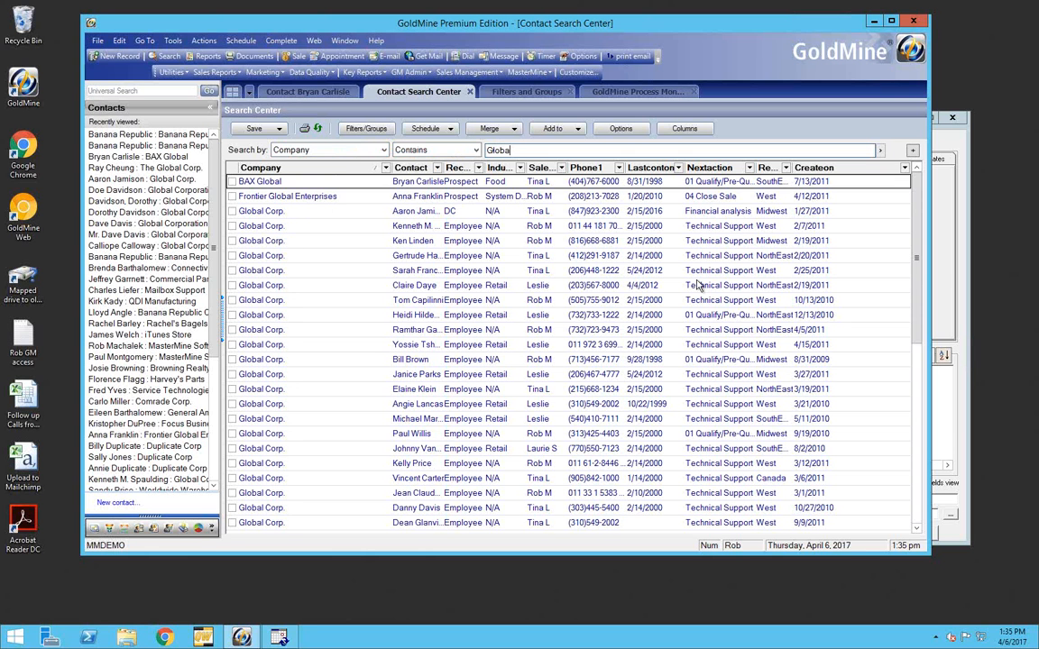
{"action": "left_click_drag", "start_coordinate": [913, 268], "coordinate": [901, 486]}
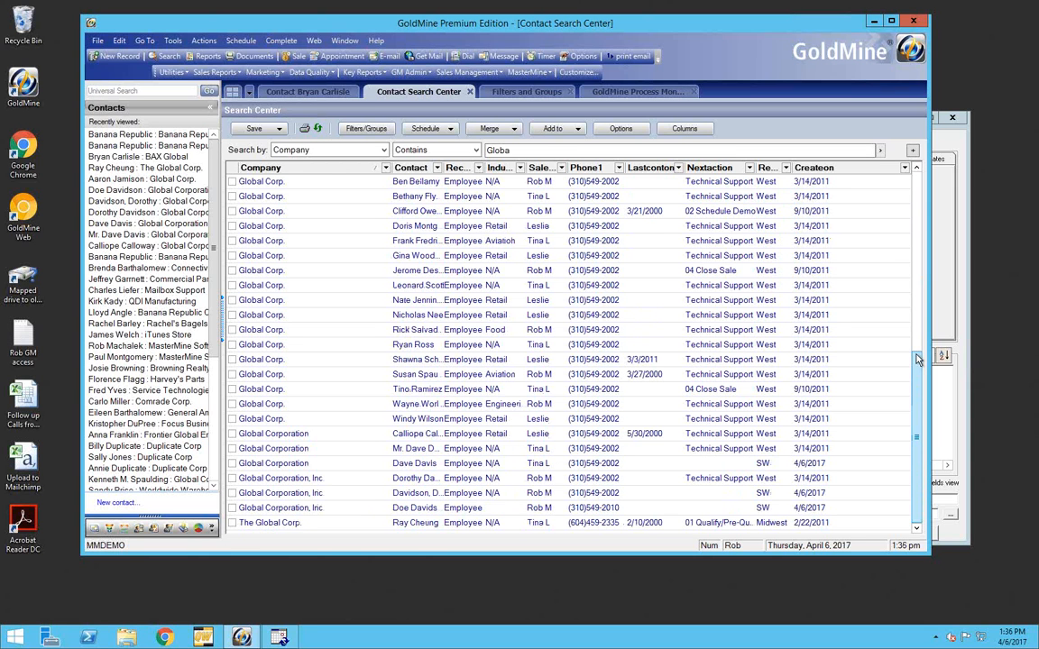
{"action": "scroll", "coordinate": [924, 218], "scroll_direction": "up", "scroll_amount": 4}
{"action": "scroll", "coordinate": [924, 218], "scroll_direction": "up", "scroll_amount": 4}
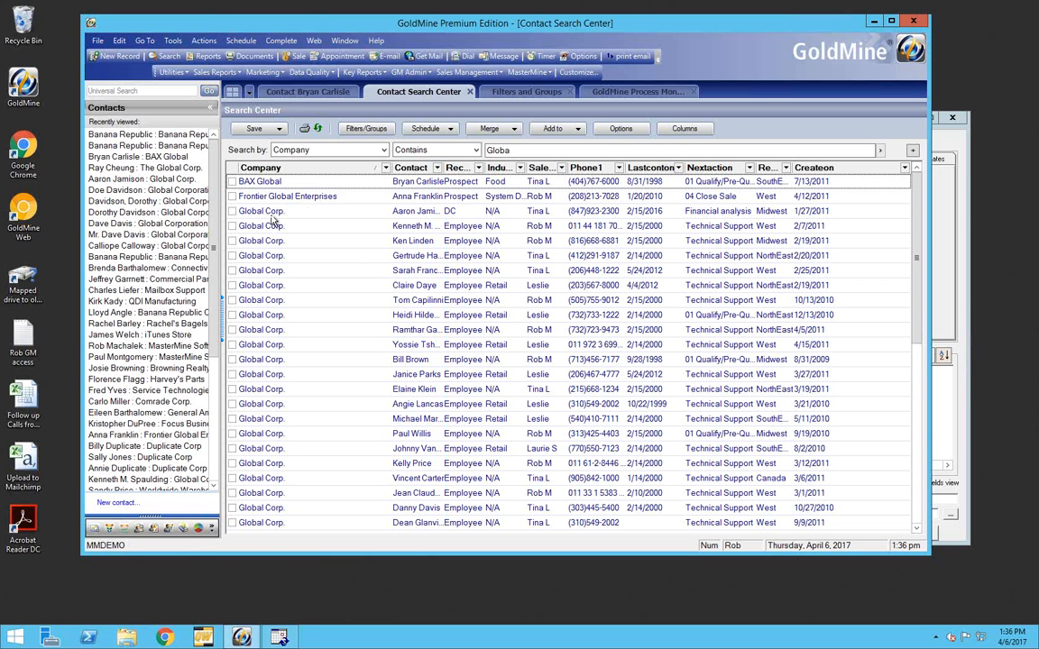
{"action": "left_click", "coordinate": [271, 286]}
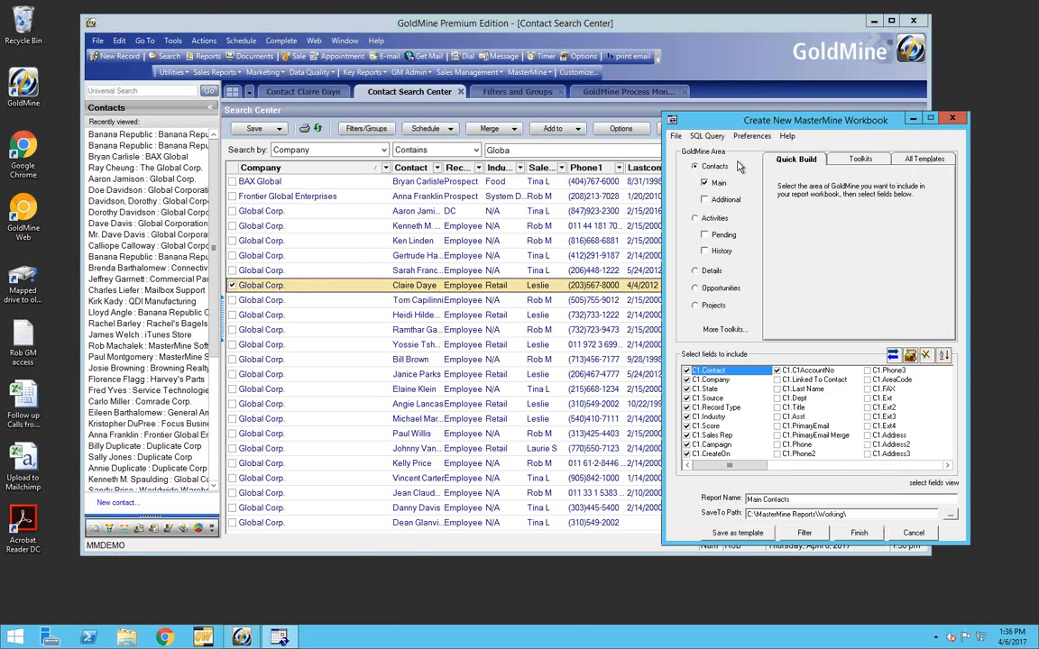
Generate the Main Contacts MasterMine workbook from the main contact fields and acknowledge that the report is ready
{"action": "left_click_drag", "start_coordinate": [809, 127], "coordinate": [737, 118]}
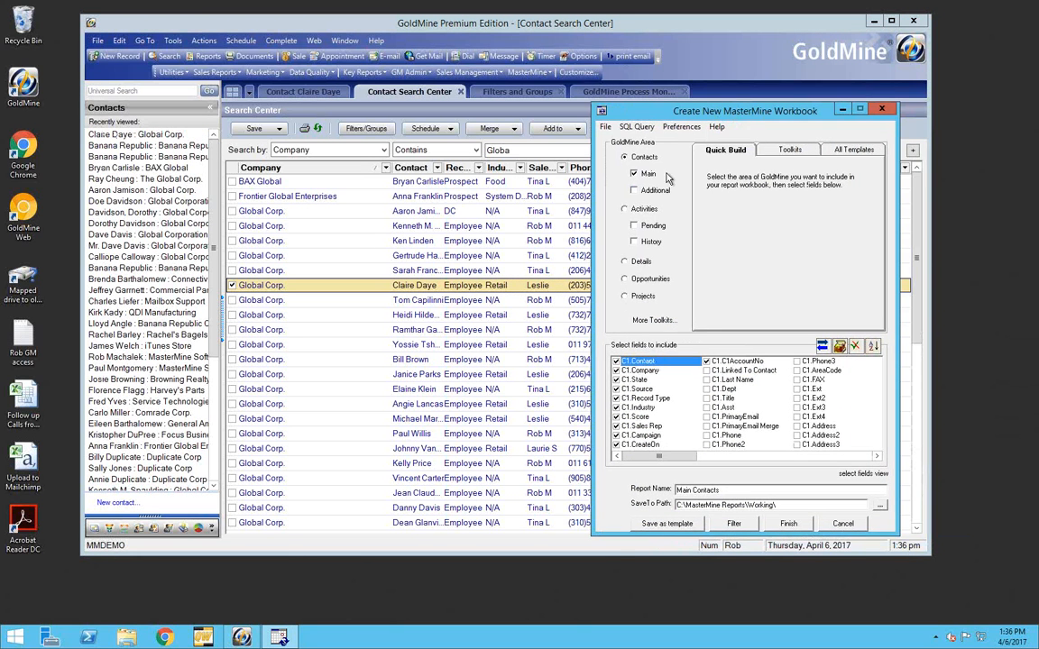
{"action": "left_click", "coordinate": [787, 523]}
{"action": "left_click", "coordinate": [533, 353]}
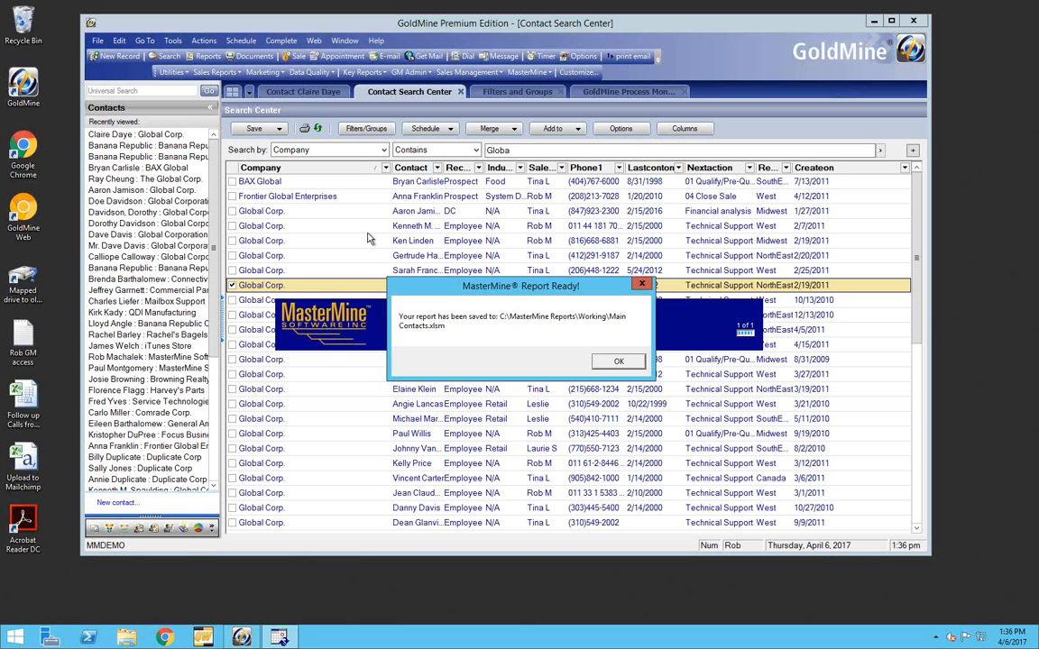
{"action": "left_click", "coordinate": [619, 360]}
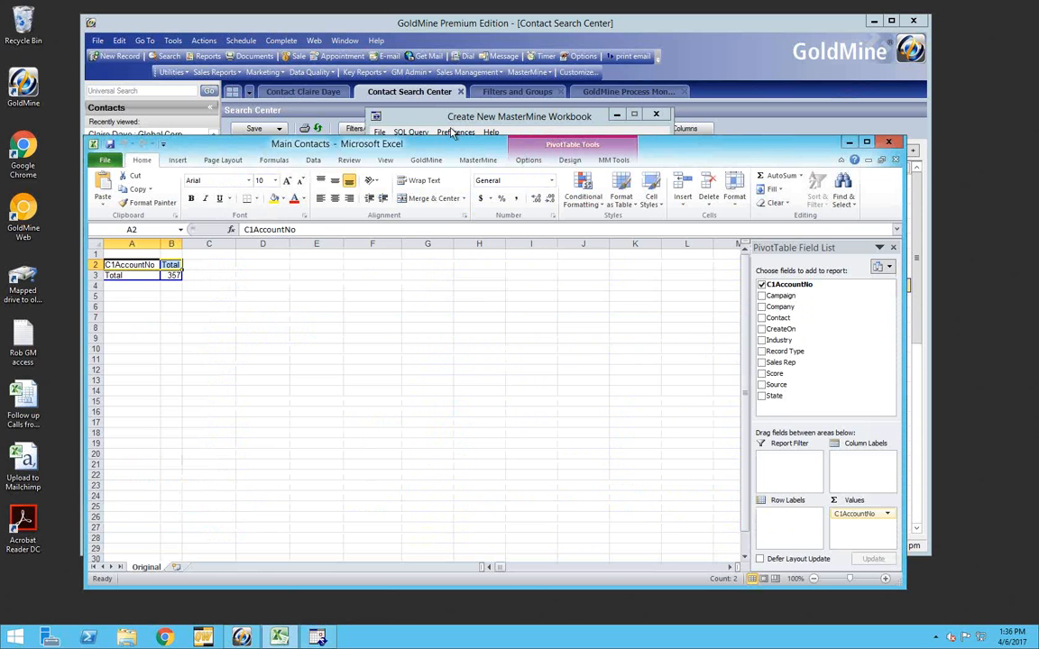
Add Company as a row field to the Main Contacts pivot table and maximize the workbook window
{"action": "left_click_drag", "start_coordinate": [459, 142], "coordinate": [451, 119]}
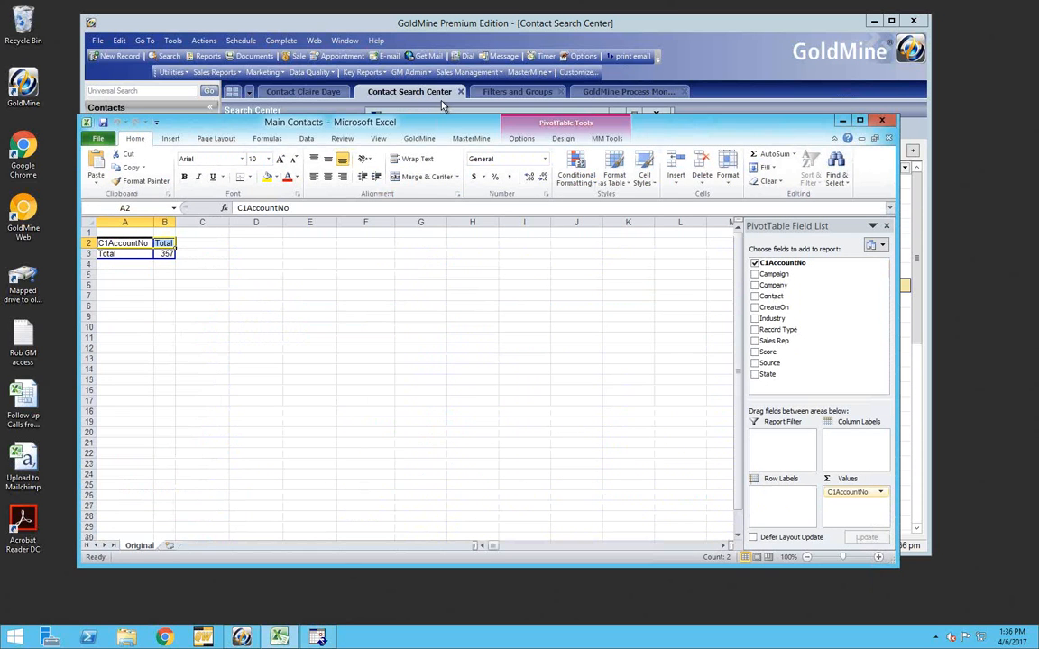
{"action": "left_click_drag", "start_coordinate": [439, 171], "coordinate": [431, 193]}
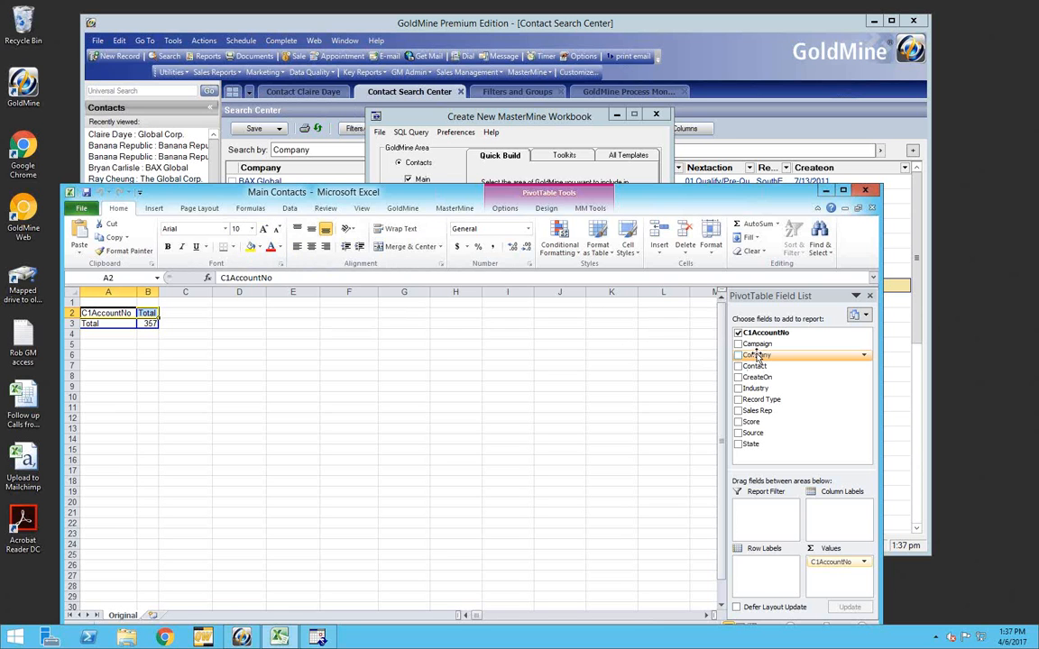
{"action": "left_click_drag", "start_coordinate": [755, 355], "coordinate": [118, 324]}
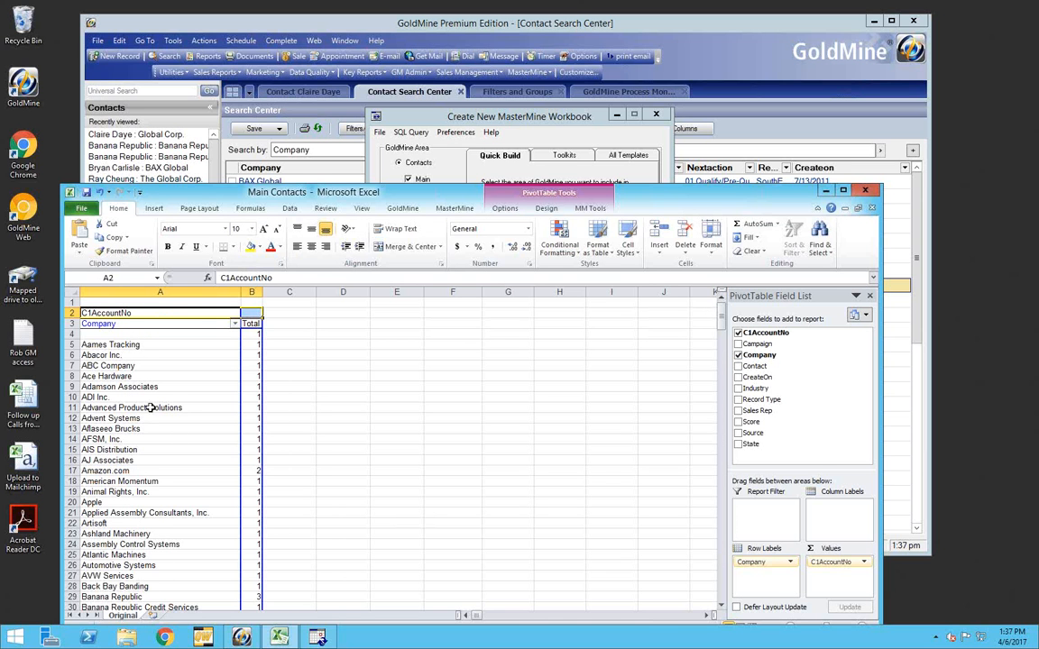
{"action": "left_click_drag", "start_coordinate": [436, 194], "coordinate": [411, 61]}
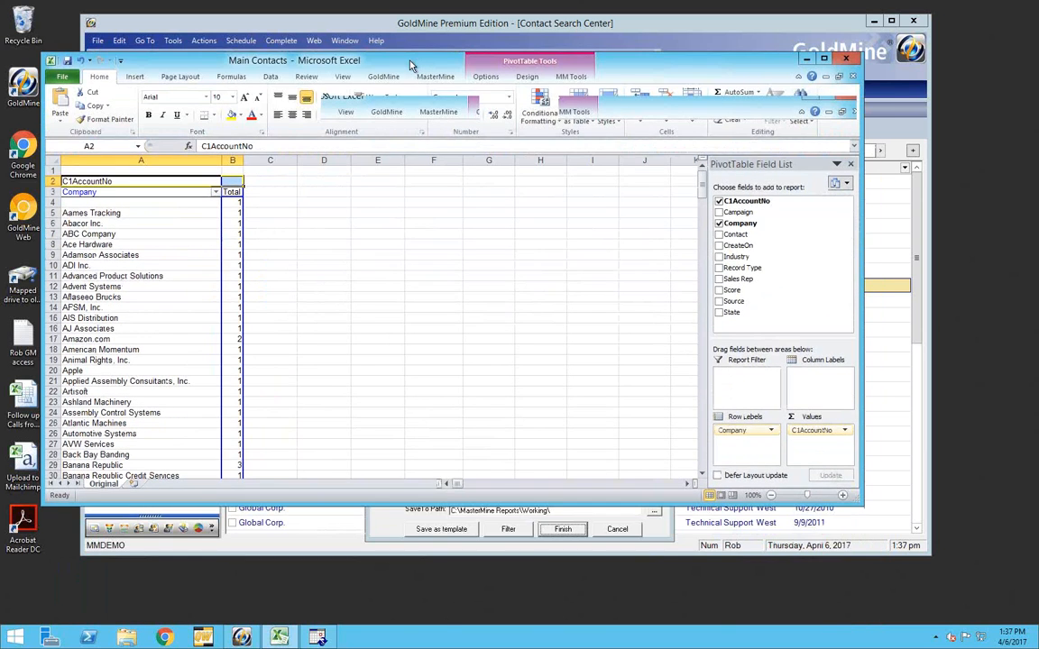
{"action": "double_click", "coordinate": [412, 60]}
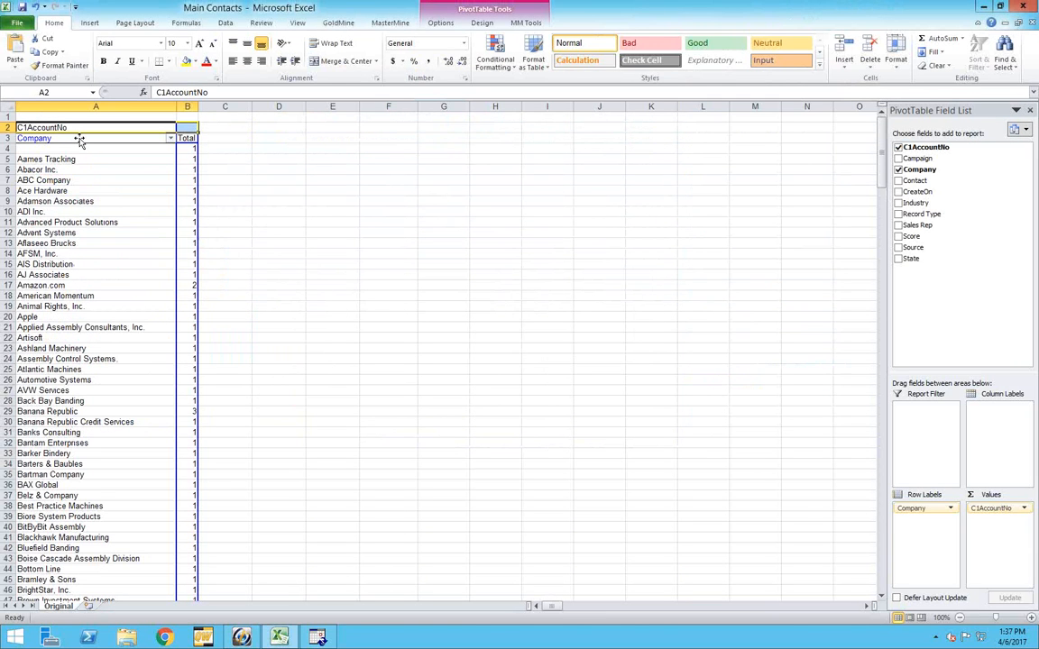
Filter the Company field to show only Global Corp., Global Corporation and Global Corporation, Inc
{"action": "left_click", "coordinate": [170, 139]}
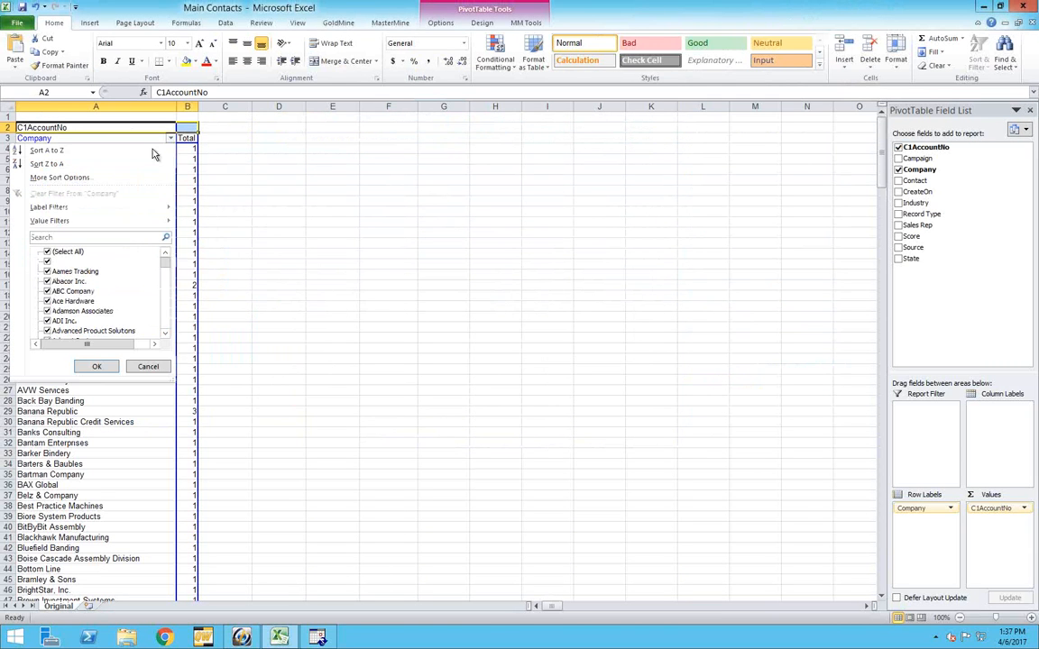
{"action": "left_click", "coordinate": [48, 252]}
{"action": "scroll", "coordinate": [79, 295], "scroll_direction": "down", "scroll_amount": 10}
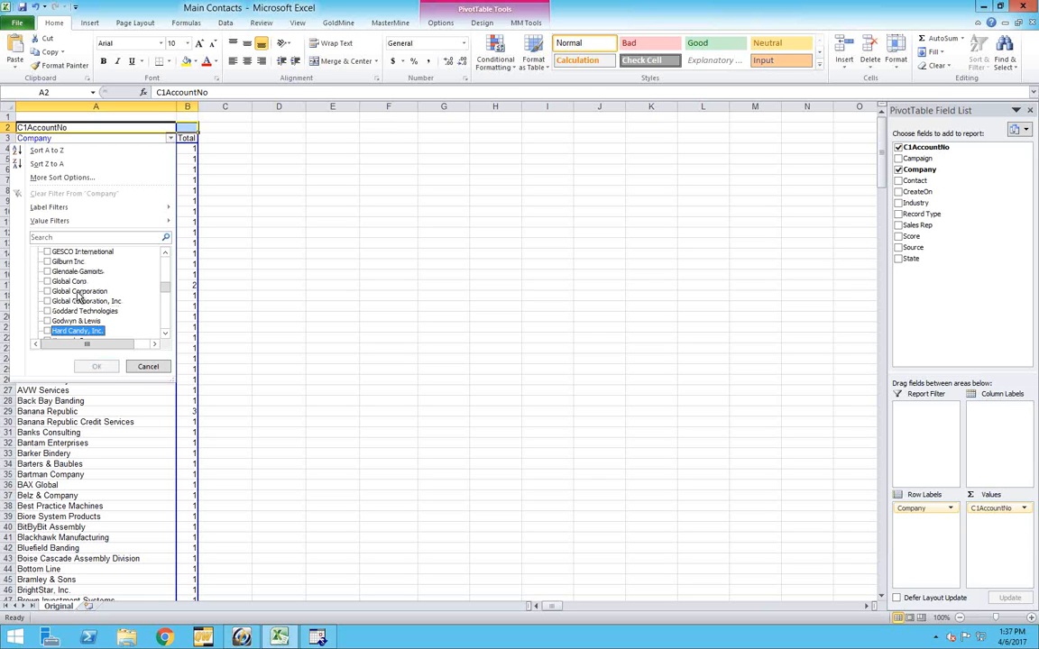
{"action": "scroll", "coordinate": [79, 296], "scroll_direction": "up", "scroll_amount": 2}
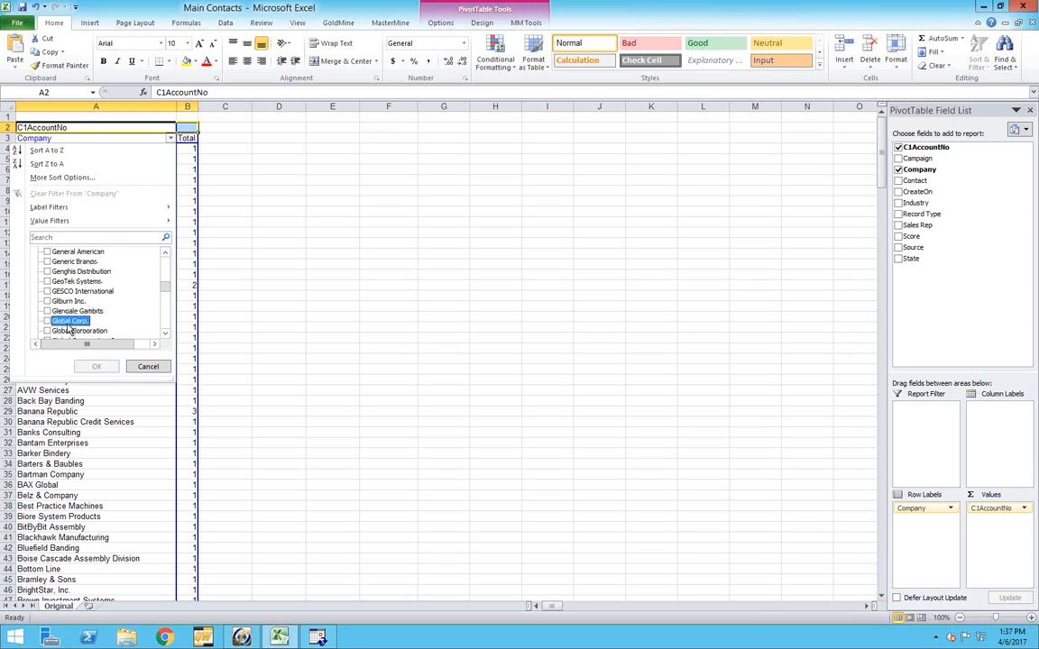
{"action": "left_click", "coordinate": [48, 322]}
{"action": "scroll", "coordinate": [90, 321], "scroll_direction": "down", "scroll_amount": 2}
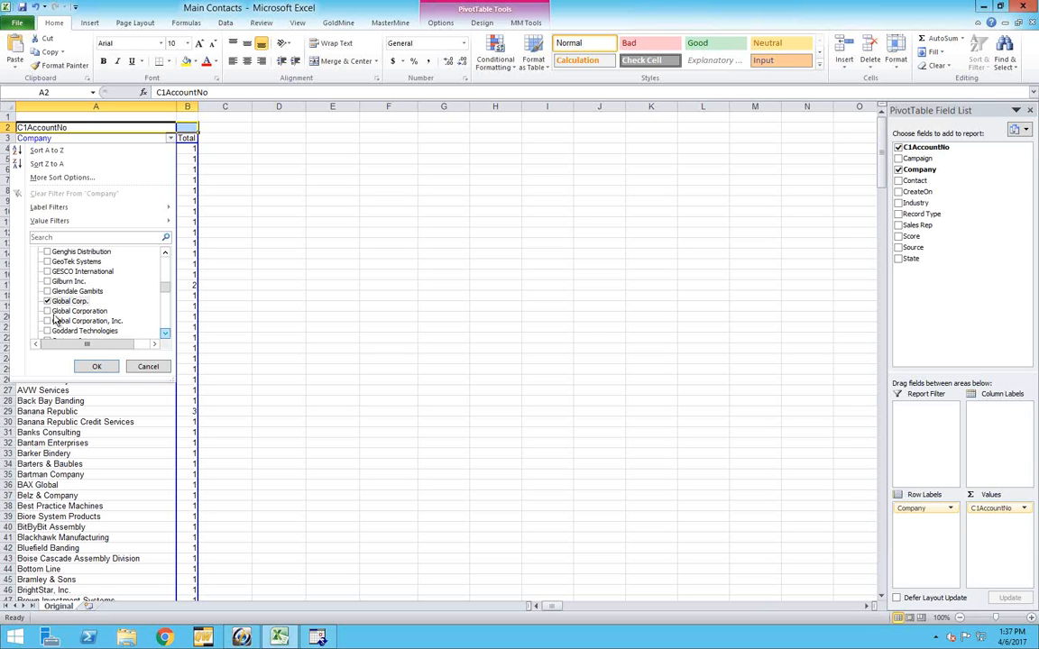
{"action": "left_click", "coordinate": [48, 311]}
{"action": "left_click", "coordinate": [48, 320]}
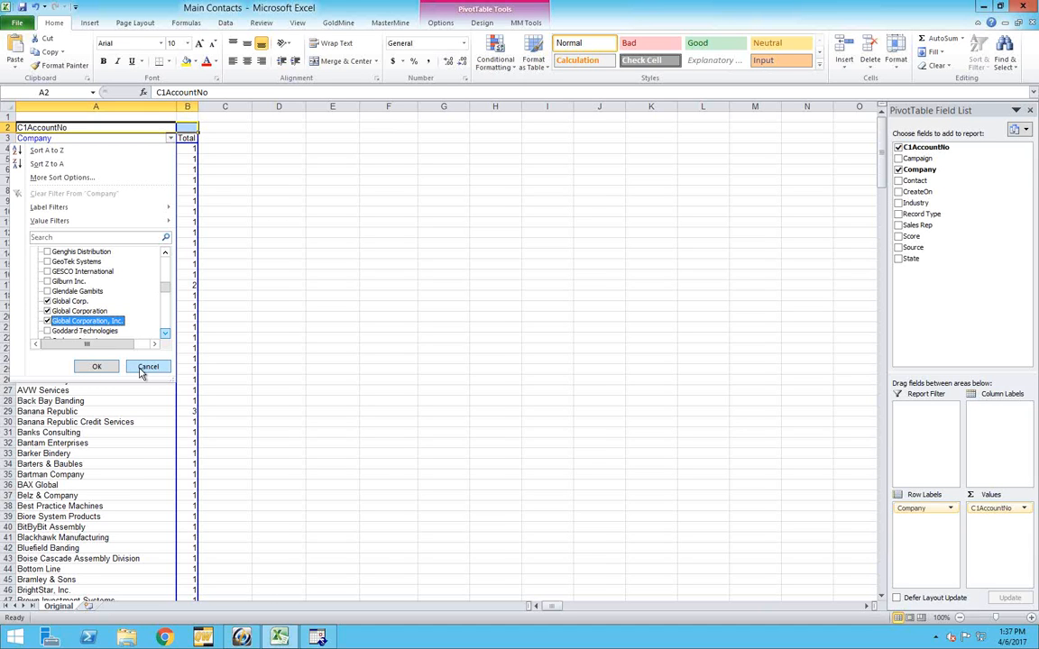
{"action": "left_click", "coordinate": [97, 366]}
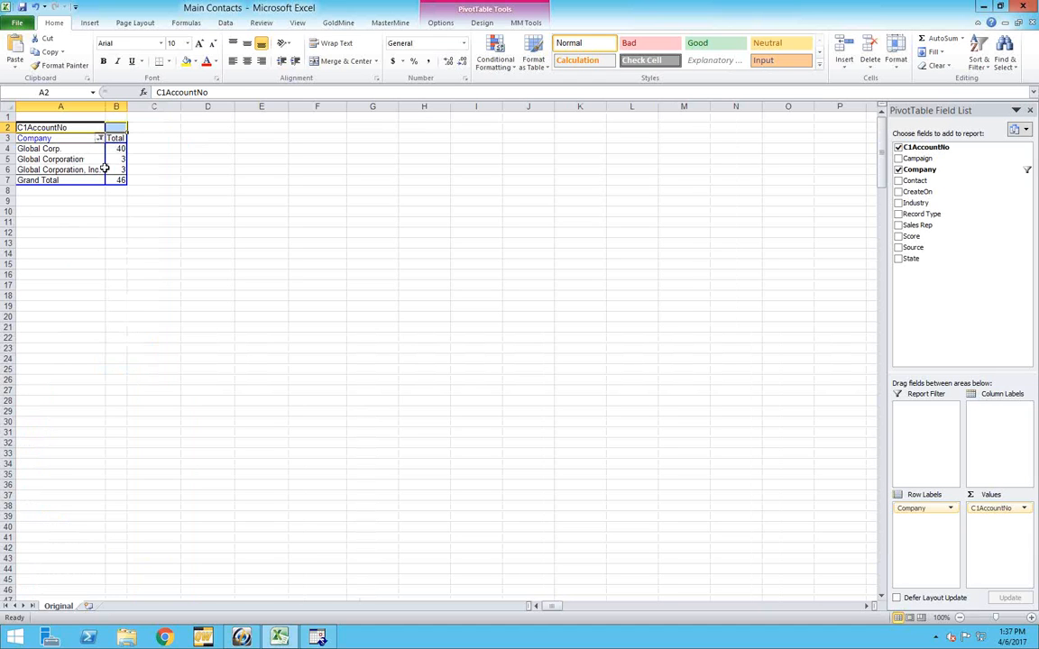
Filter the Company field to every name found by searching its values for "global"
{"action": "left_click", "coordinate": [99, 138]}
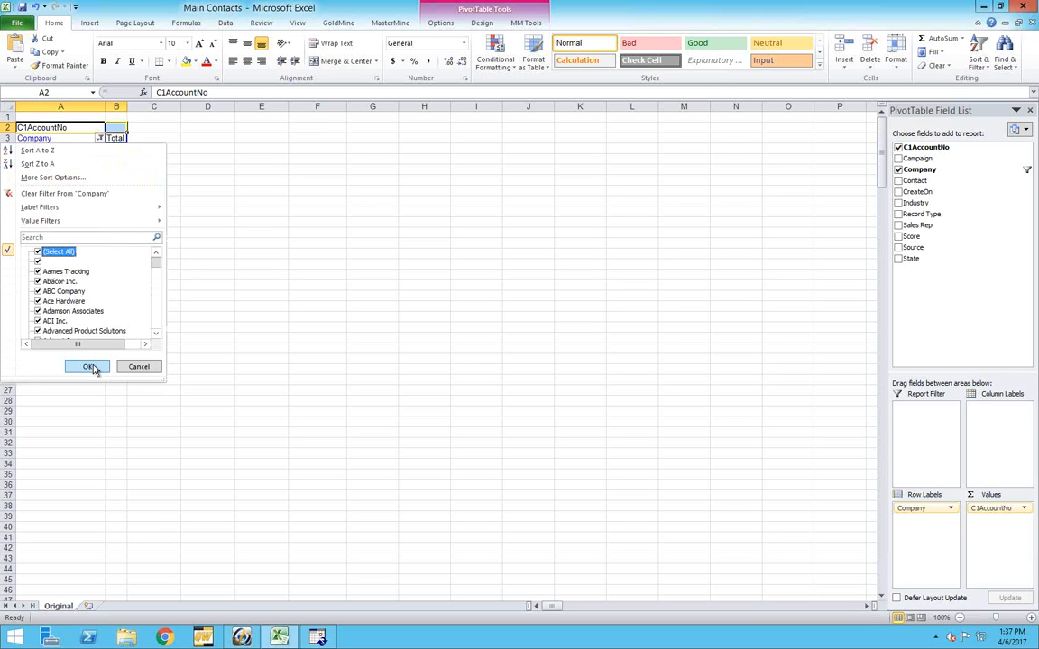
{"action": "left_click", "coordinate": [41, 237]}
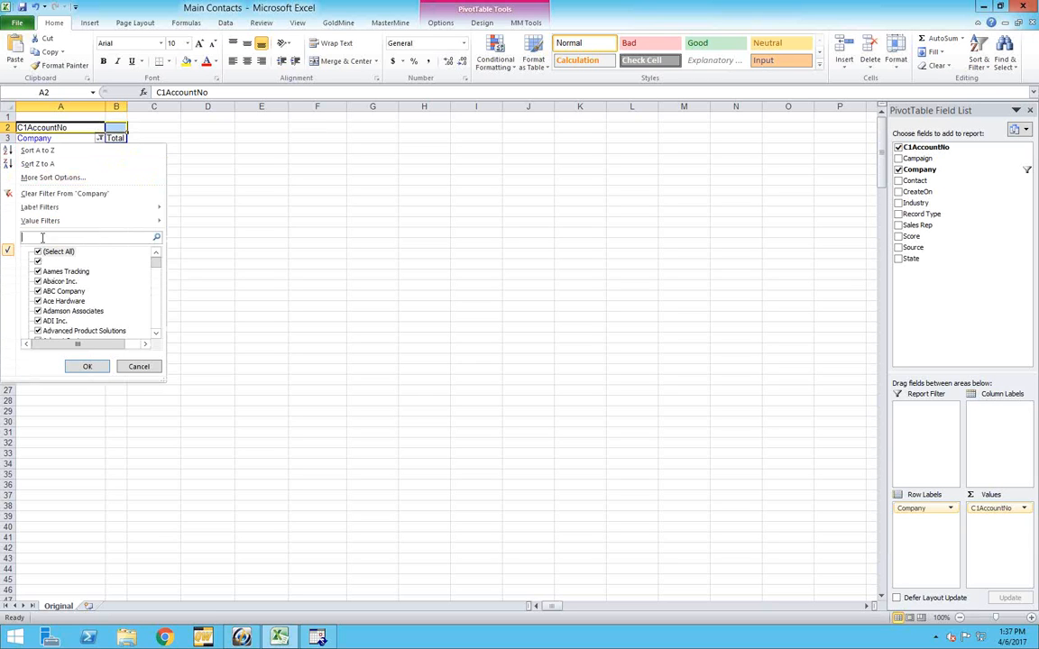
{"action": "type", "text": "global"}
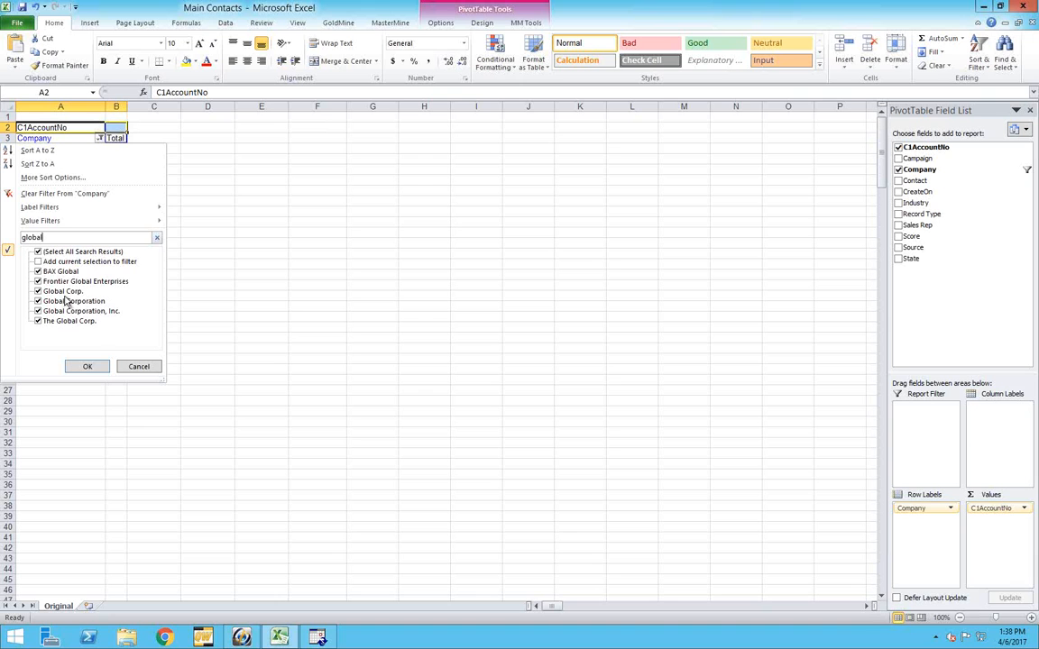
{"action": "left_click", "coordinate": [89, 367]}
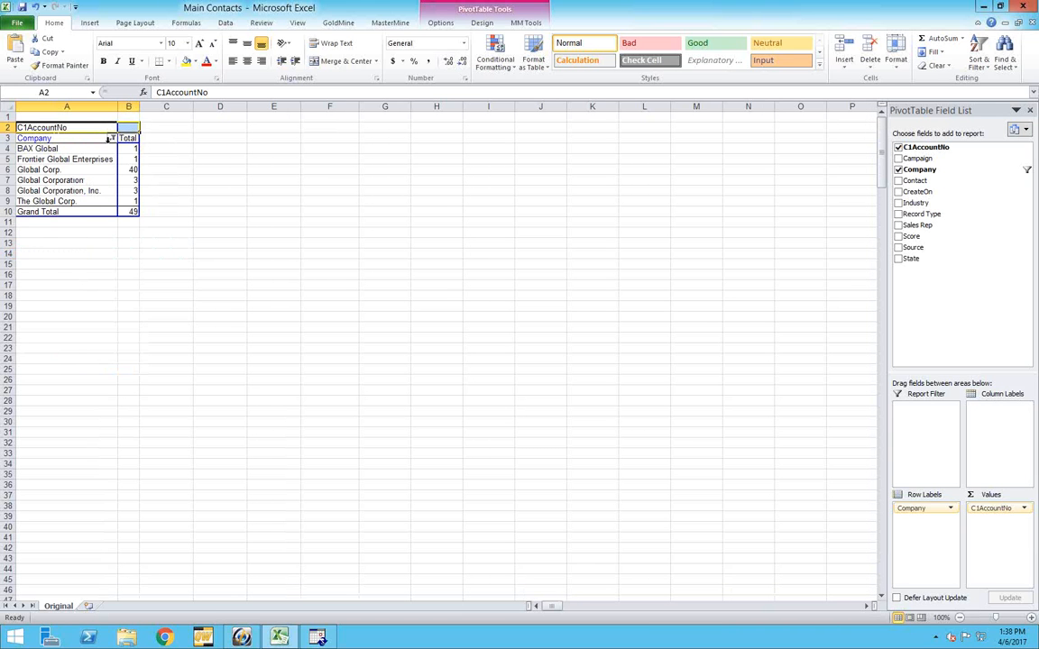
{"action": "left_click", "coordinate": [112, 139]}
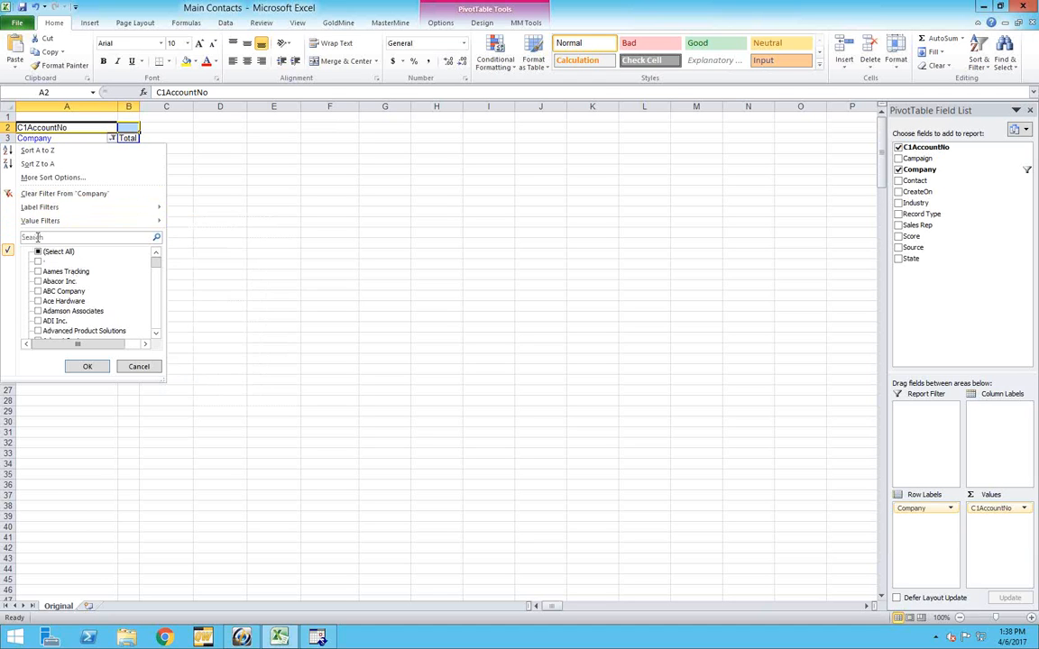
{"action": "left_click", "coordinate": [139, 366]}
Select the Company field header and clear the filter from that field
{"action": "left_click", "coordinate": [76, 140]}
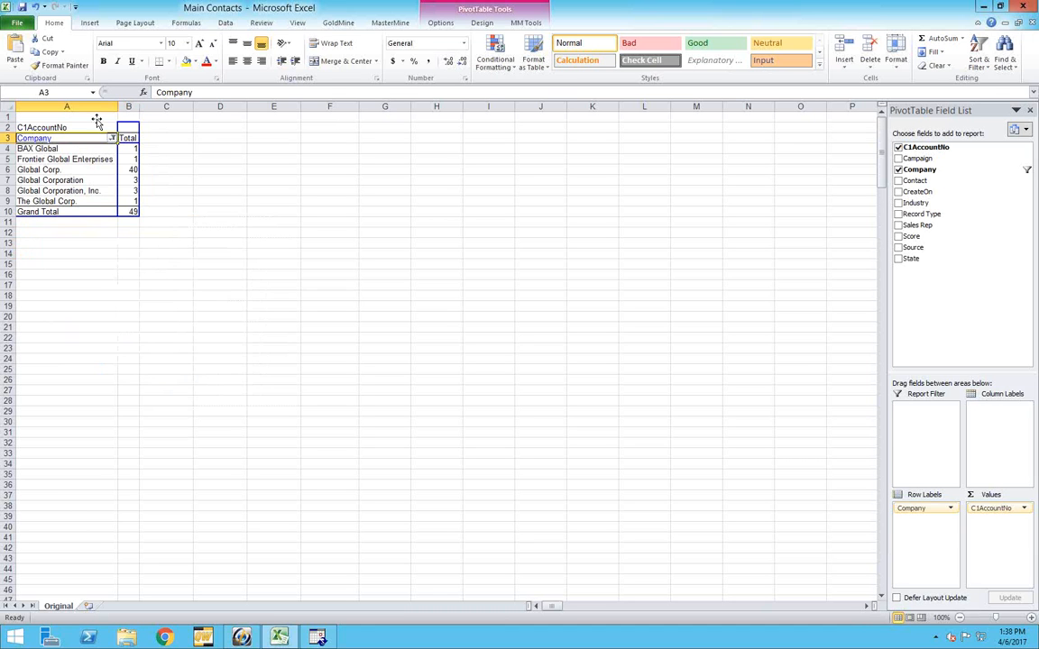
{"action": "left_click", "coordinate": [391, 23]}
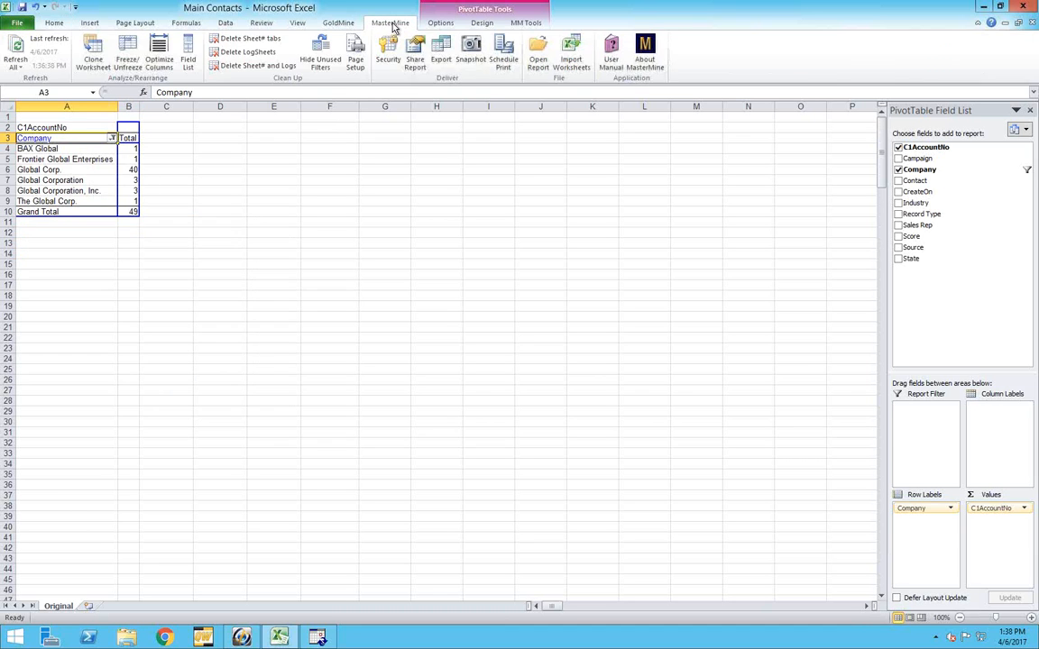
{"action": "left_click", "coordinate": [516, 25]}
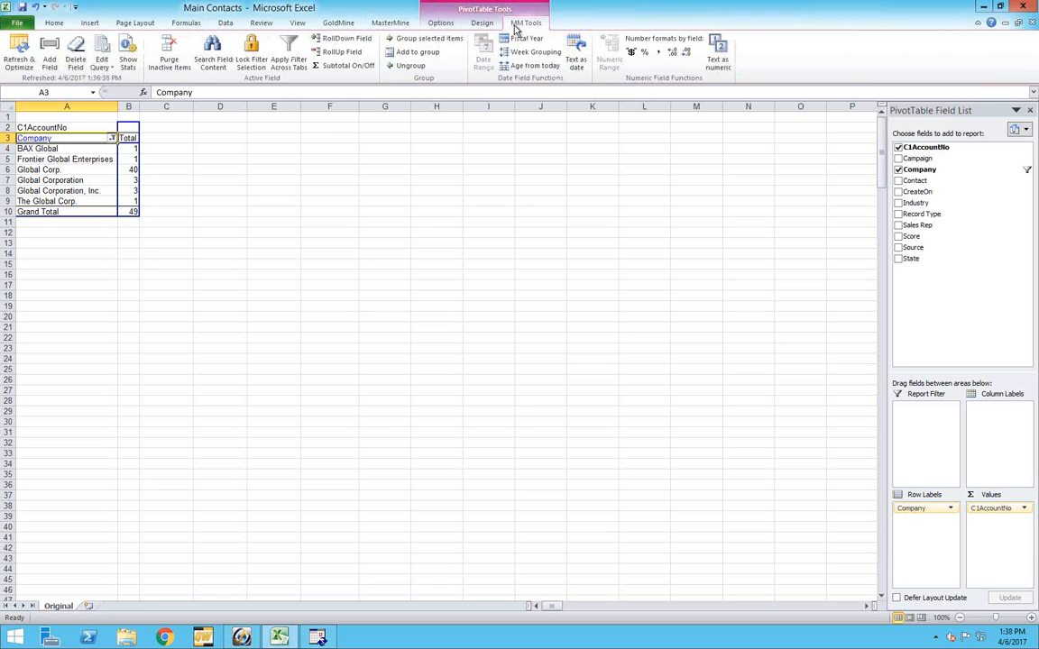
{"action": "left_click", "coordinate": [112, 138]}
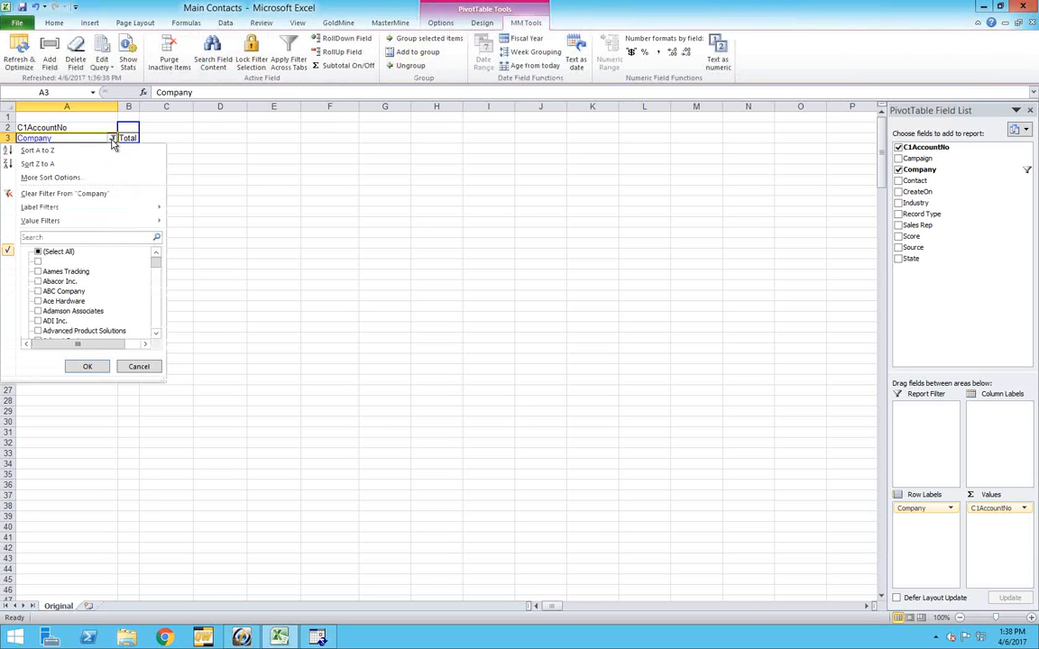
{"action": "left_click", "coordinate": [38, 195]}
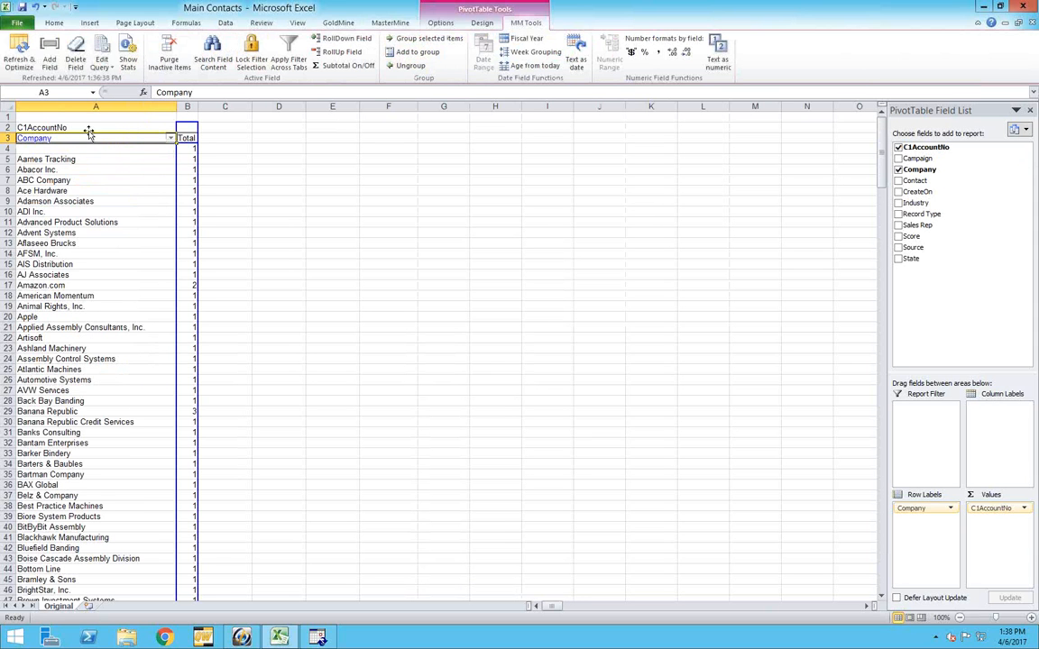
Search the Company field's content for "global, globe," in Or mode and group the matching companies
{"action": "left_click", "coordinate": [215, 55]}
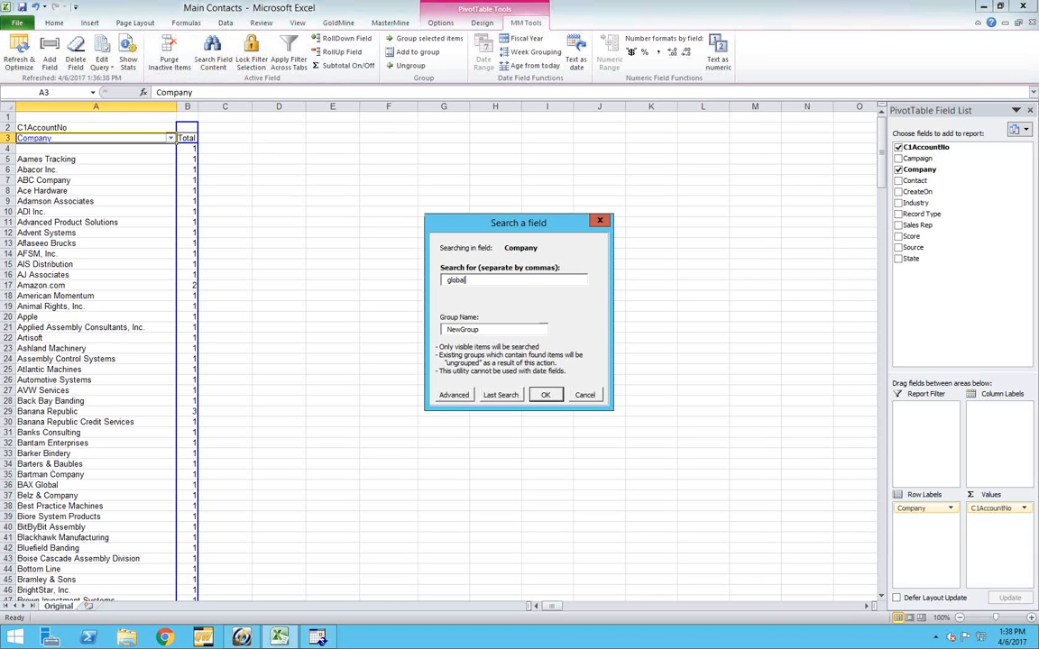
{"action": "type", "text": ", globe,"}
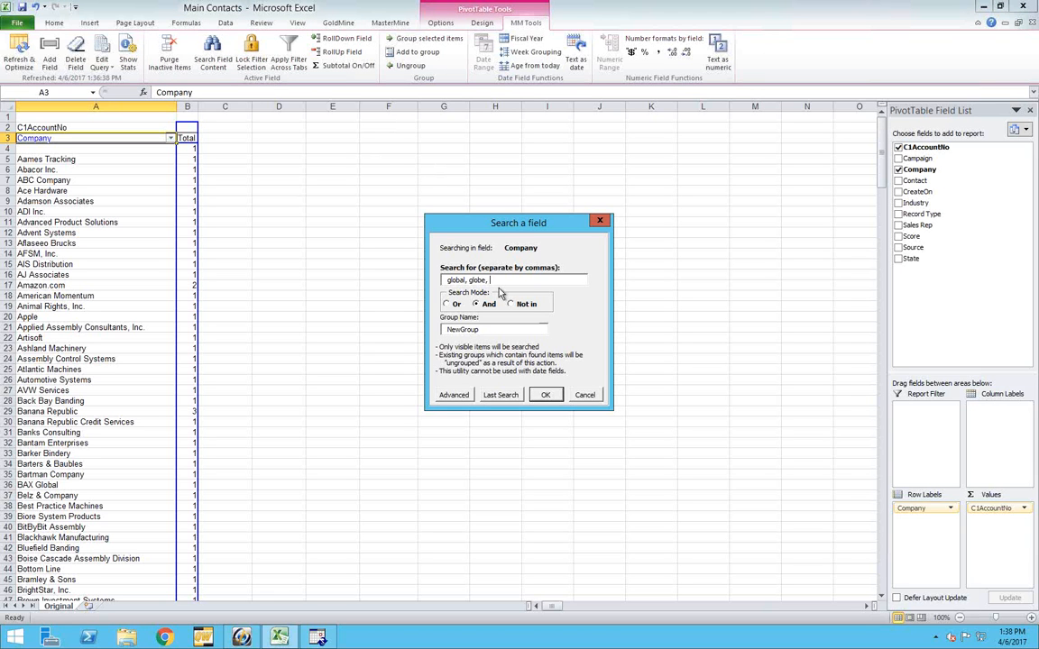
{"action": "left_click", "coordinate": [449, 304]}
{"action": "left_click", "coordinate": [502, 283]}
{"action": "left_click", "coordinate": [556, 396]}
{"action": "left_click", "coordinate": [547, 398]}
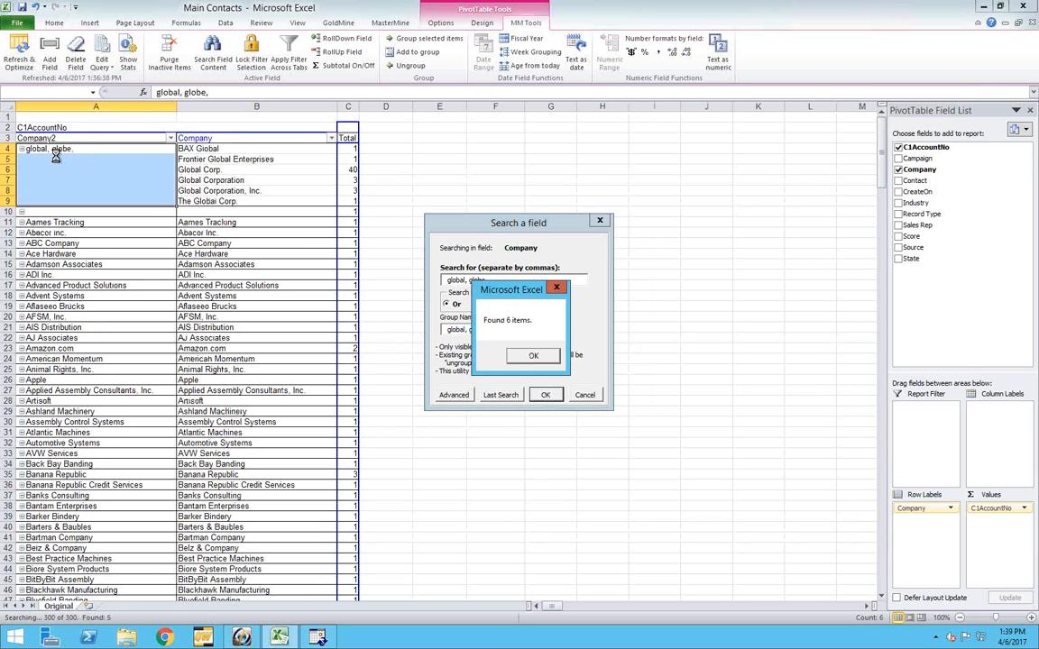
{"action": "left_click", "coordinate": [531, 355]}
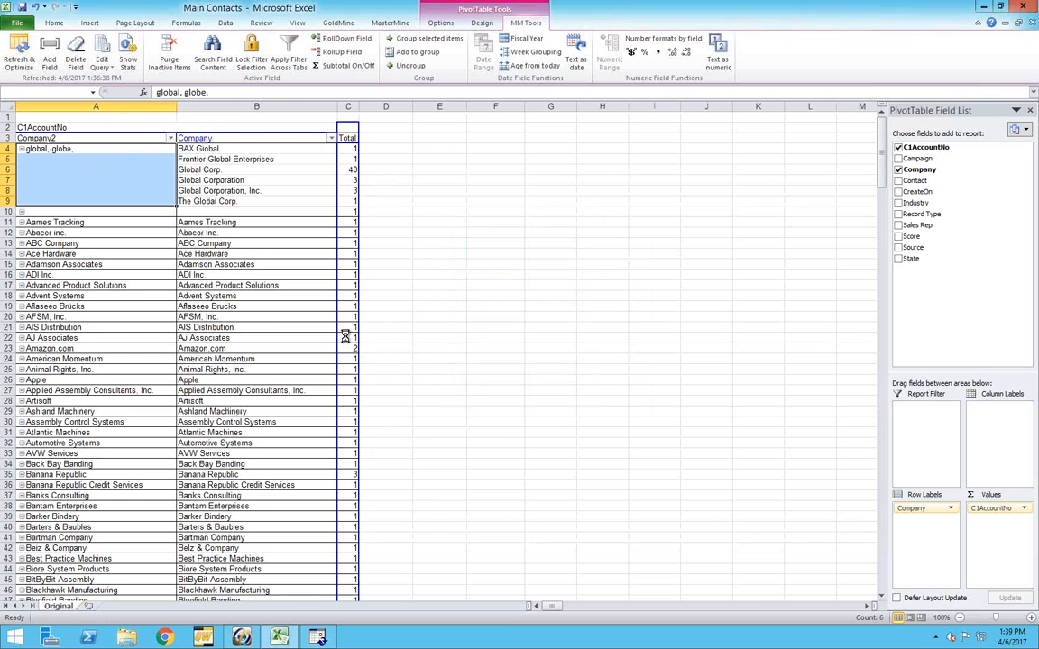
Search the Company field's content for "banana" and group the matching companies
{"action": "left_click", "coordinate": [232, 140]}
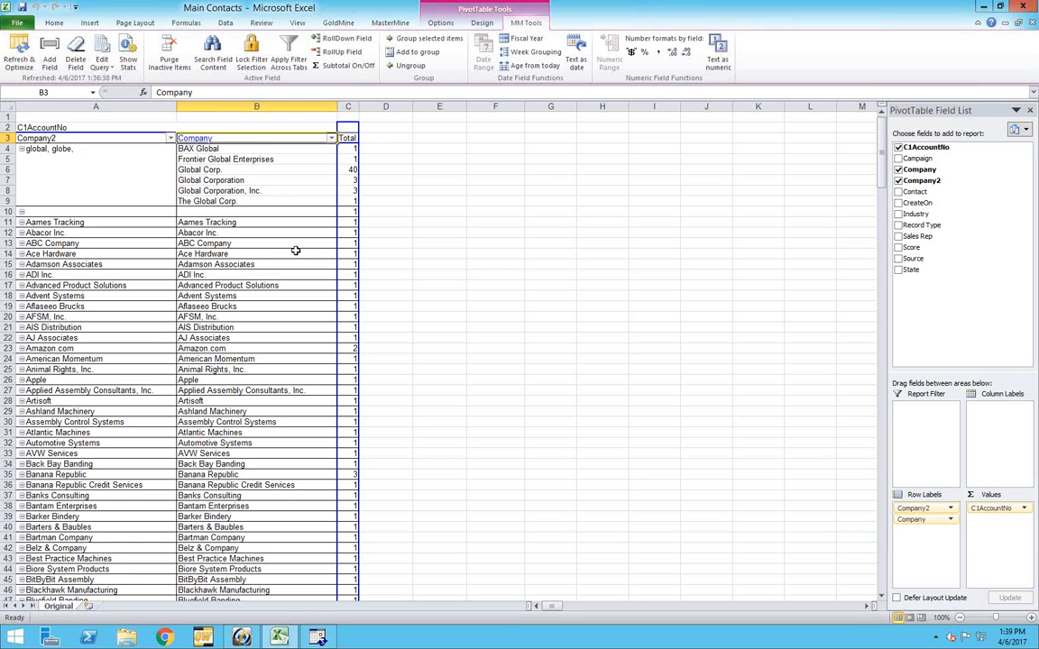
{"action": "left_click", "coordinate": [212, 54]}
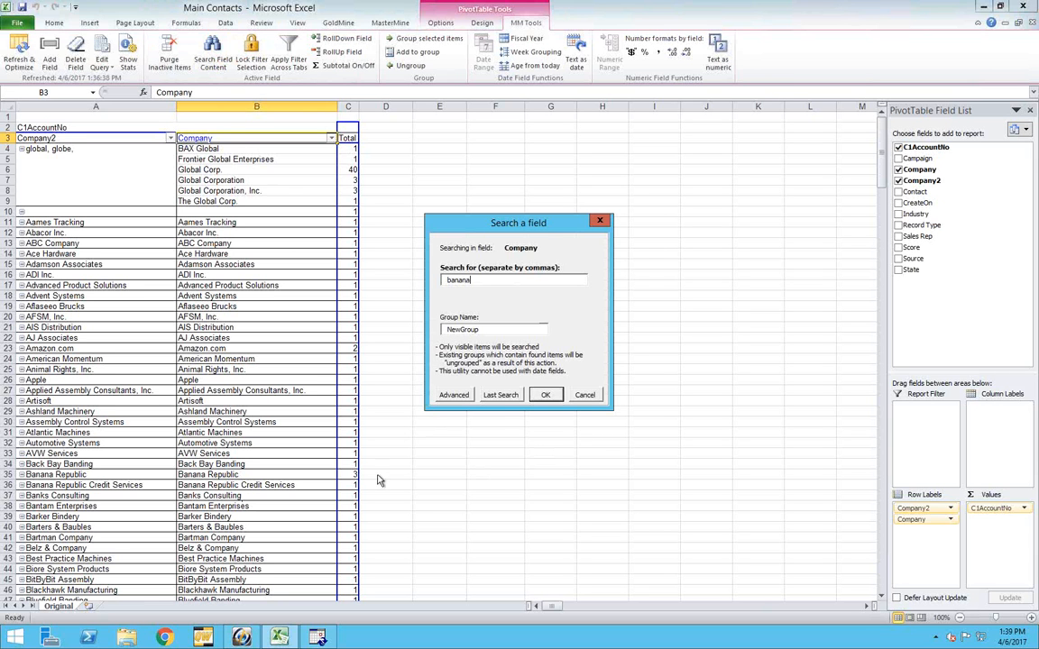
{"action": "left_click", "coordinate": [544, 397]}
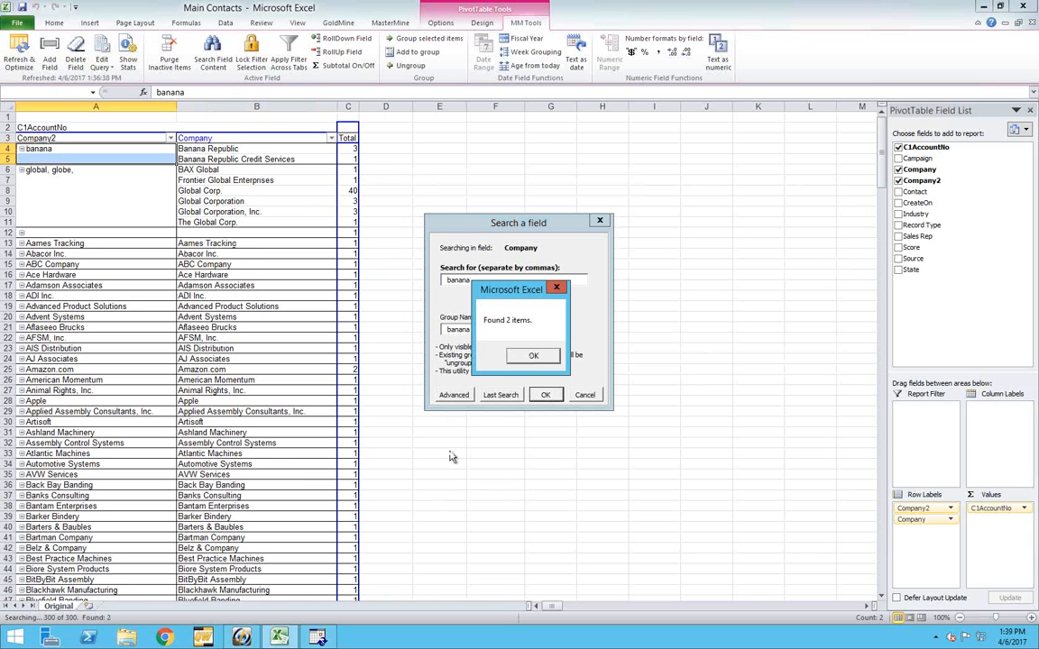
{"action": "left_click", "coordinate": [533, 355]}
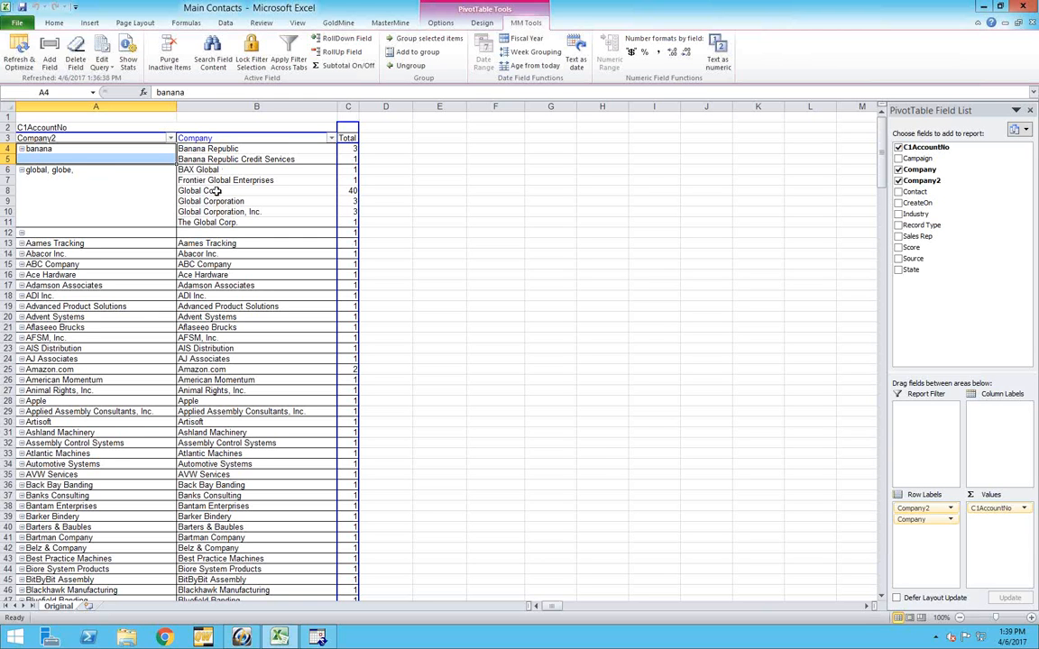
Group Global Corp., Global Corporation, Global Corporation, Inc. and The Global Corp. under the name "Global Corp"
{"action": "left_click_drag", "start_coordinate": [216, 191], "coordinate": [219, 213]}
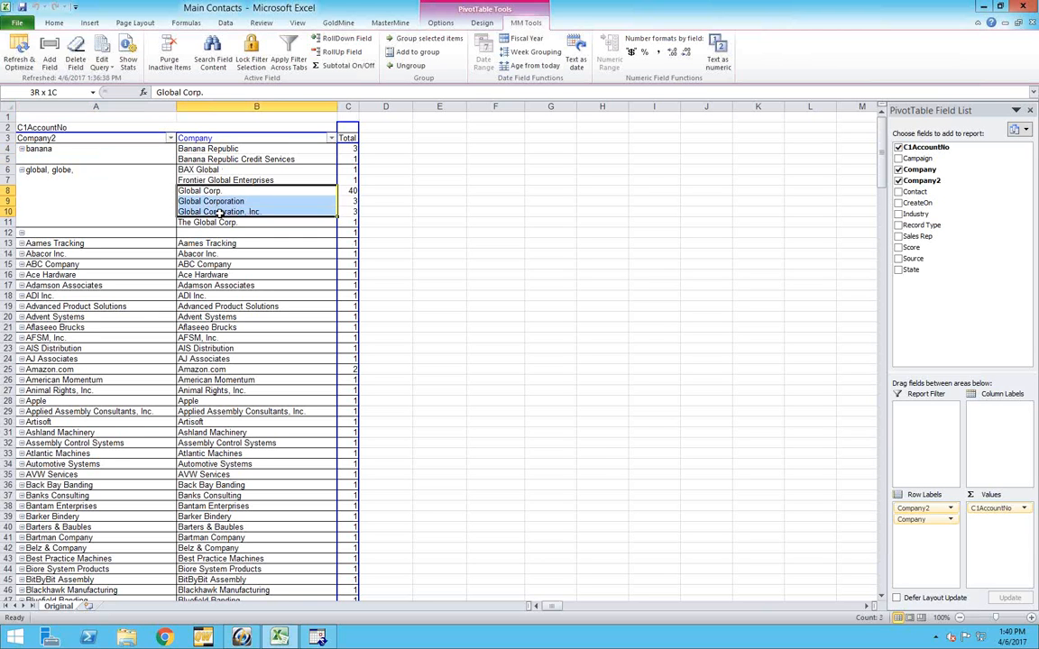
{"action": "left_click", "coordinate": [210, 222], "text": "ctrl"}
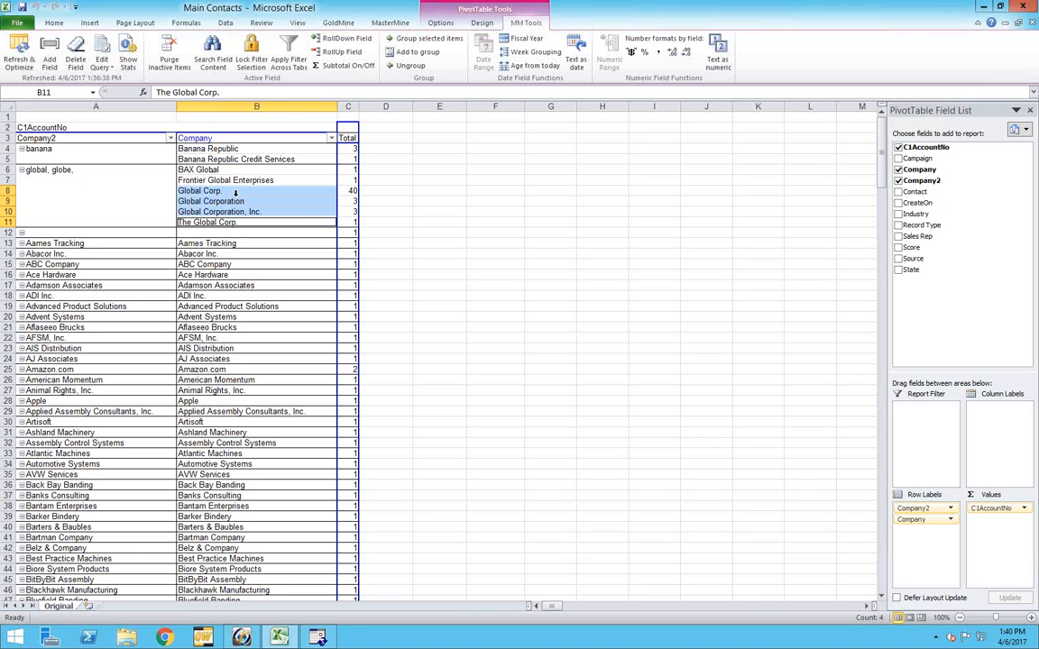
{"action": "left_click", "coordinate": [411, 42]}
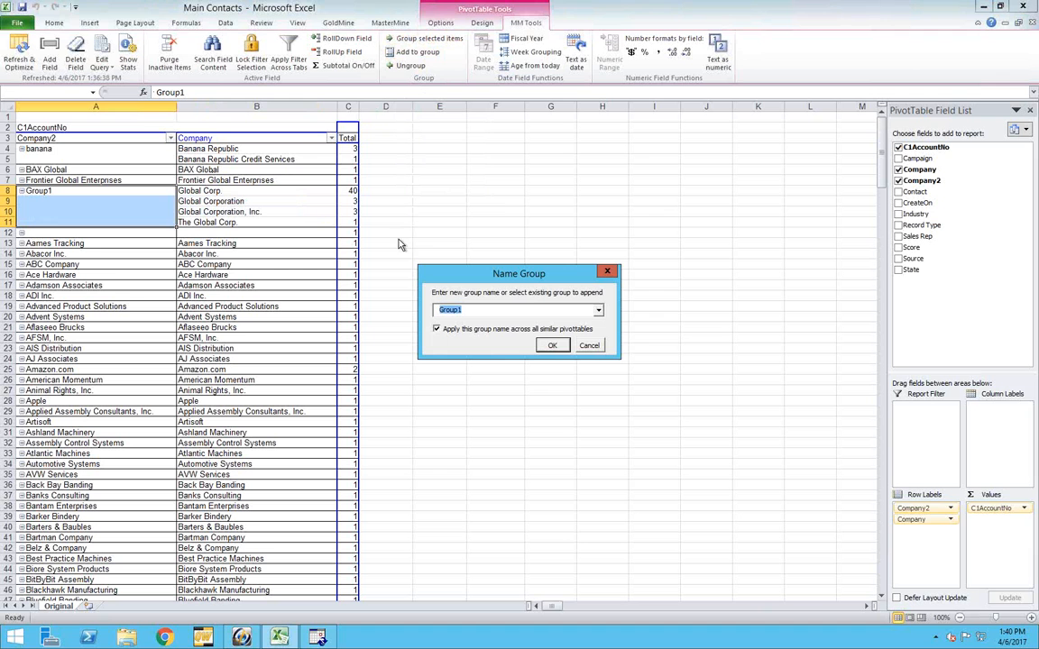
{"action": "type", "text": "Global Co"}
{"action": "key", "text": "Return"}
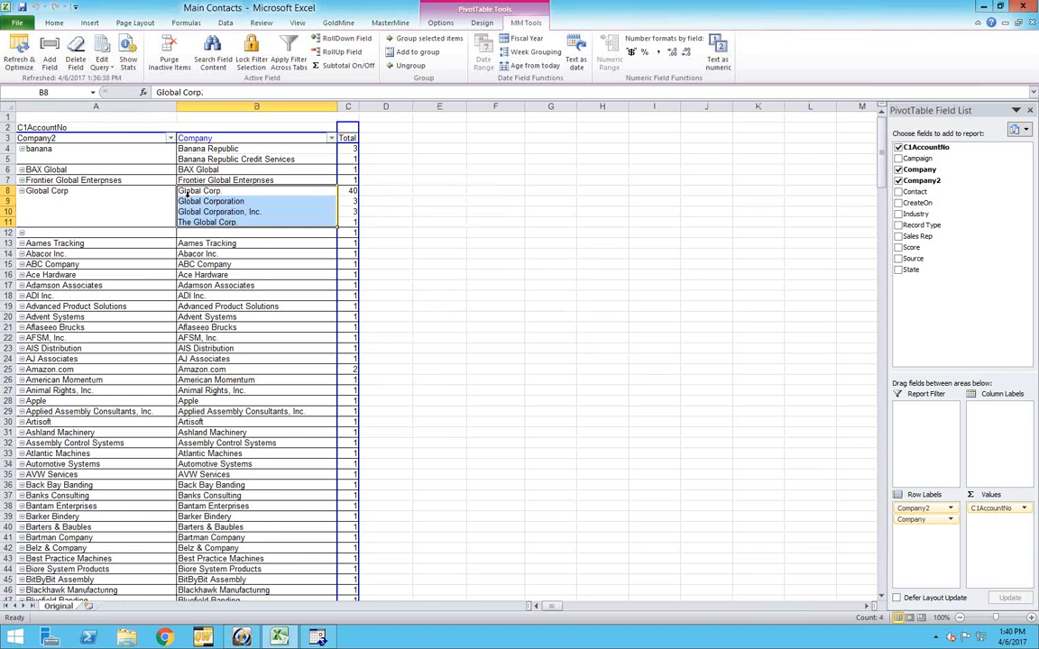
Collapse the Global Corp group and drill down on its total to list the underlying contact records
{"action": "left_click", "coordinate": [23, 192]}
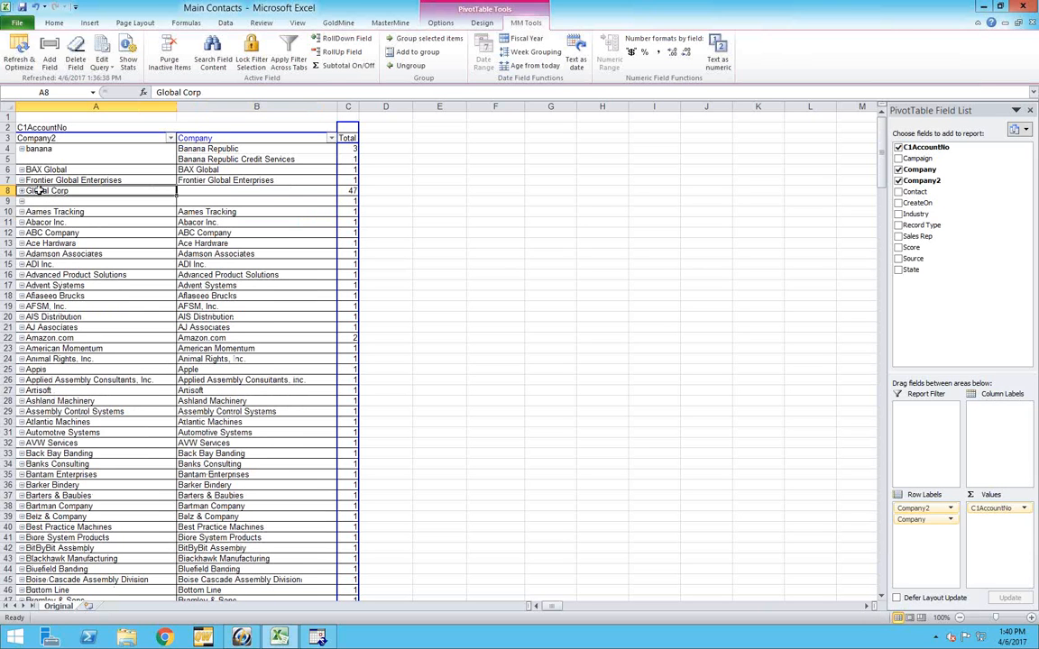
{"action": "double_click", "coordinate": [350, 191]}
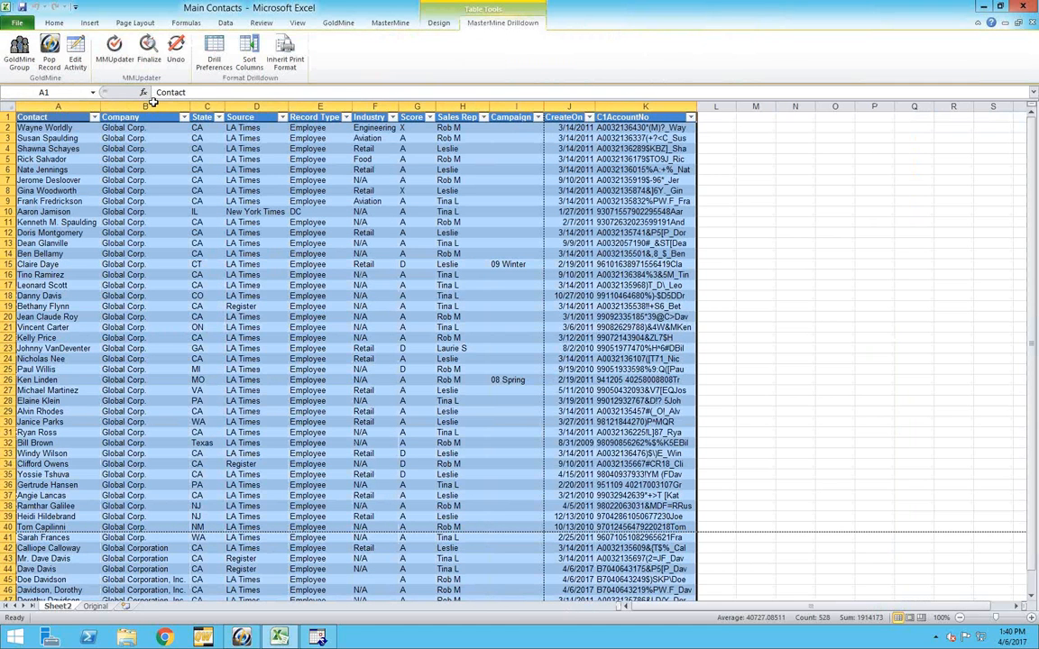
{"action": "left_click", "coordinate": [141, 538]}
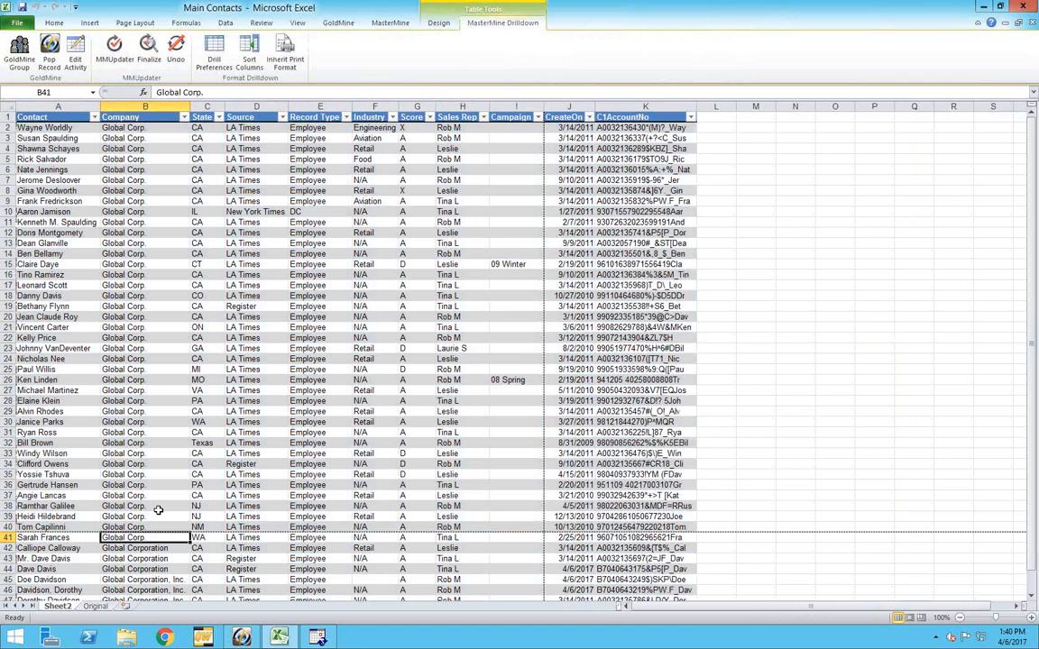
{"action": "scroll", "coordinate": [158, 510], "scroll_direction": "down", "scroll_amount": 5}
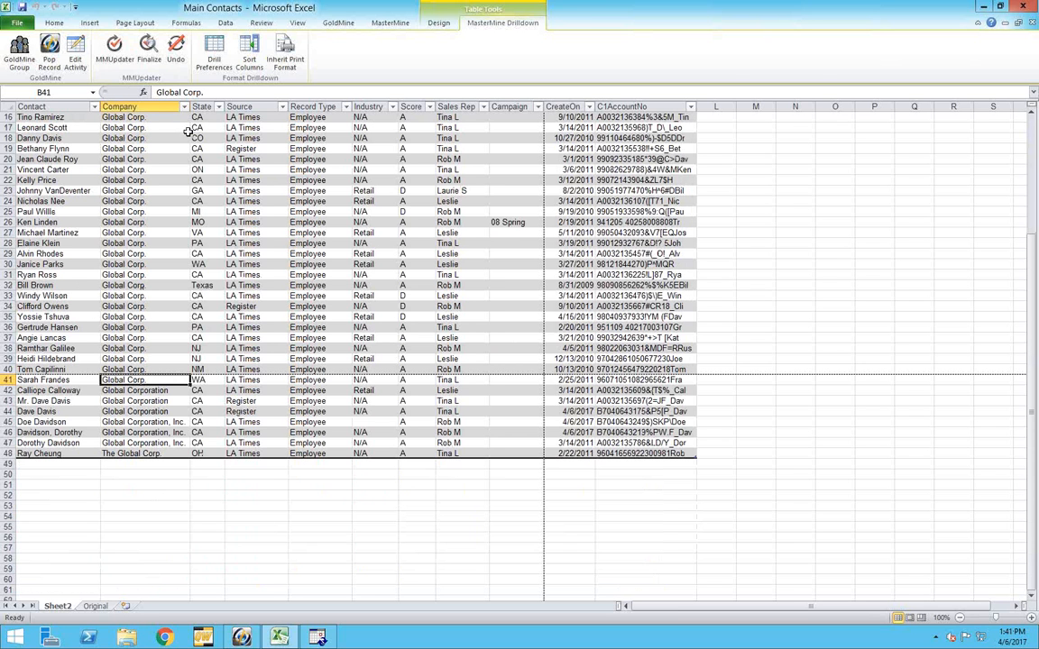
Sort the drilldown table by Contact from A to Z
{"action": "left_click", "coordinate": [94, 106]}
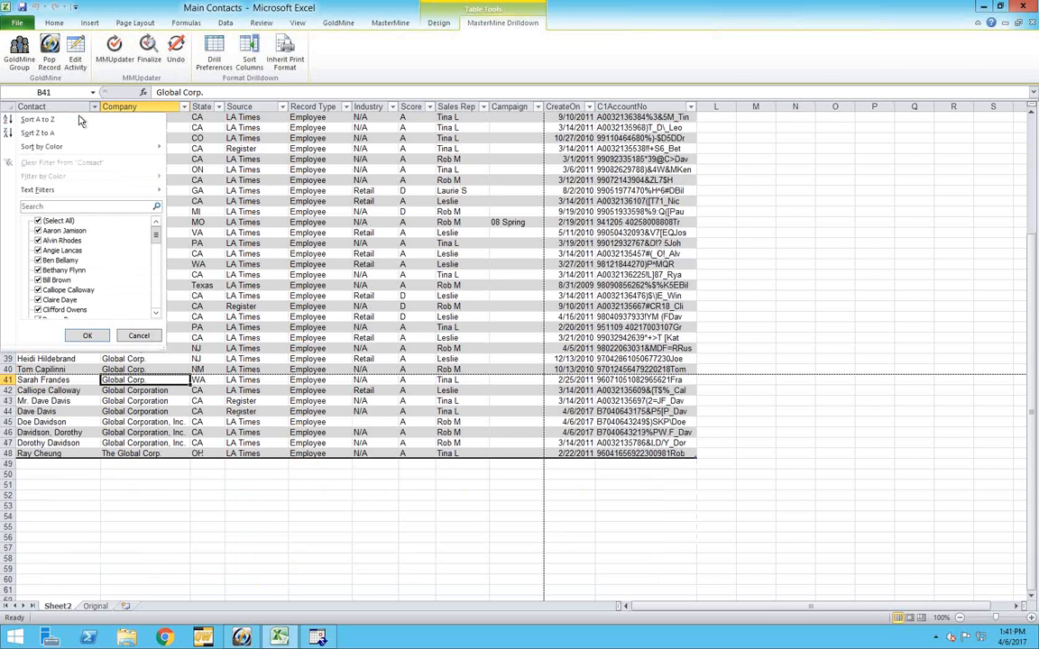
{"action": "left_click", "coordinate": [46, 119]}
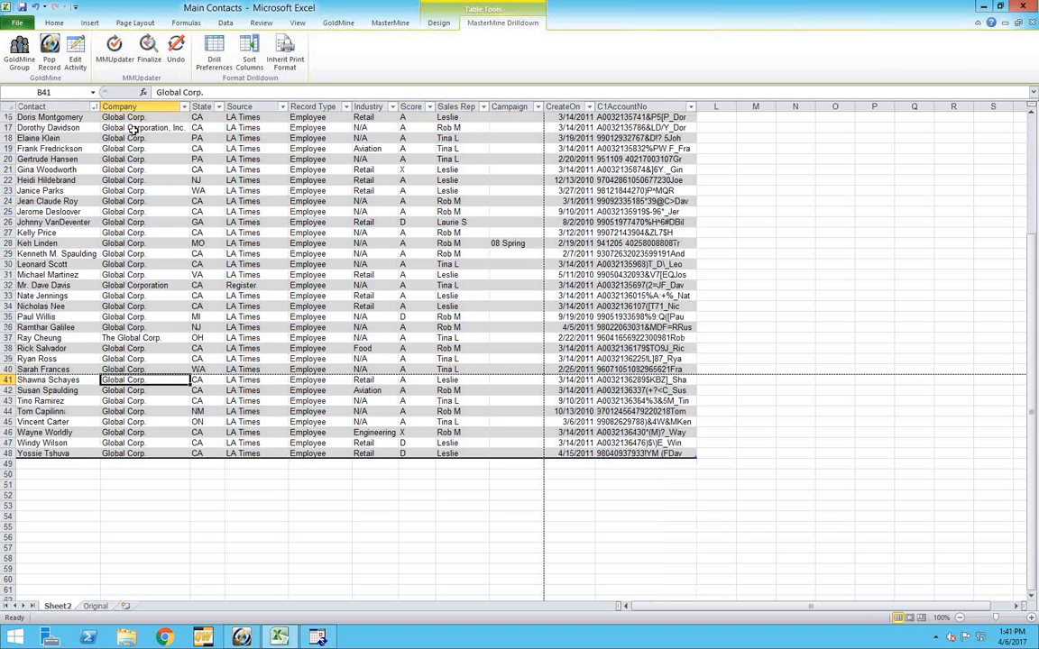
{"action": "scroll", "coordinate": [145, 171], "scroll_direction": "up", "scroll_amount": 3}
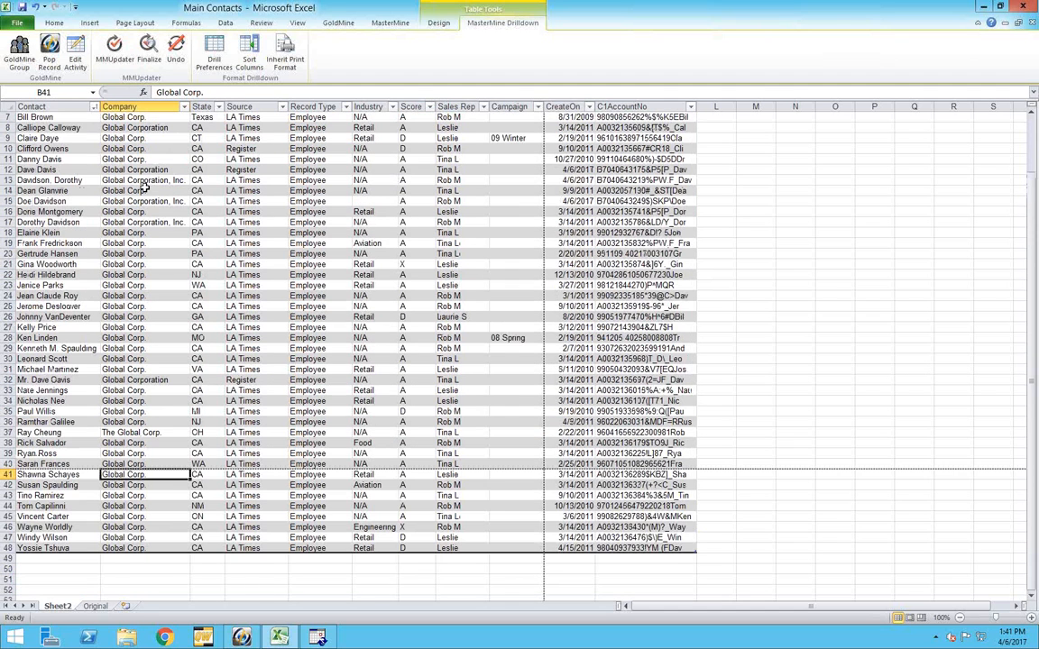
{"action": "scroll", "coordinate": [144, 213], "scroll_direction": "up", "scroll_amount": 1}
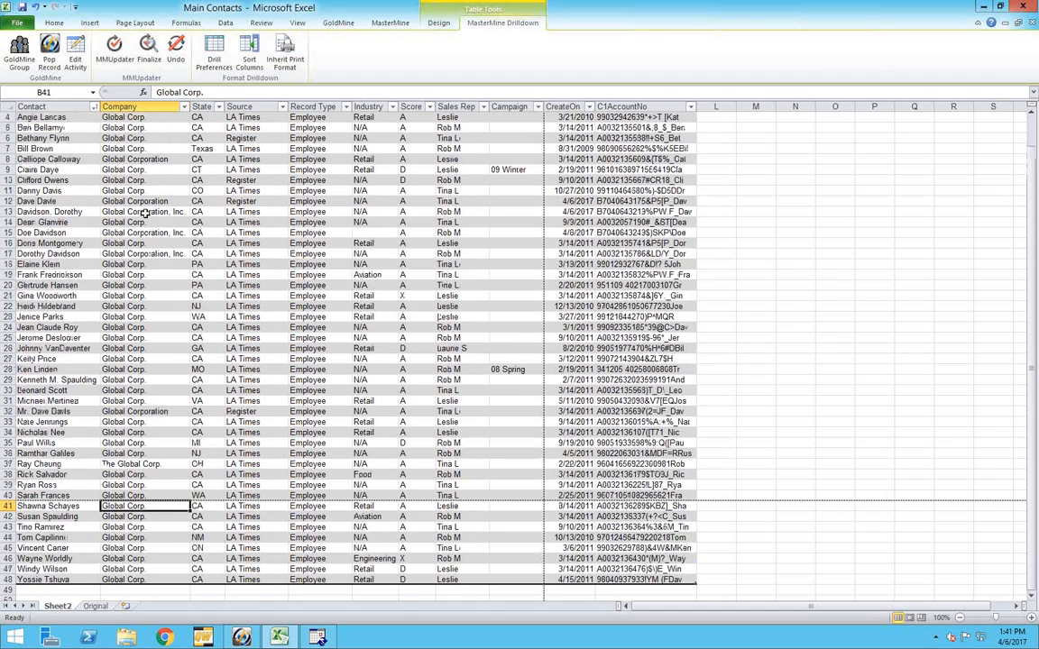
{"action": "scroll", "coordinate": [144, 213], "scroll_direction": "up", "scroll_amount": 1}
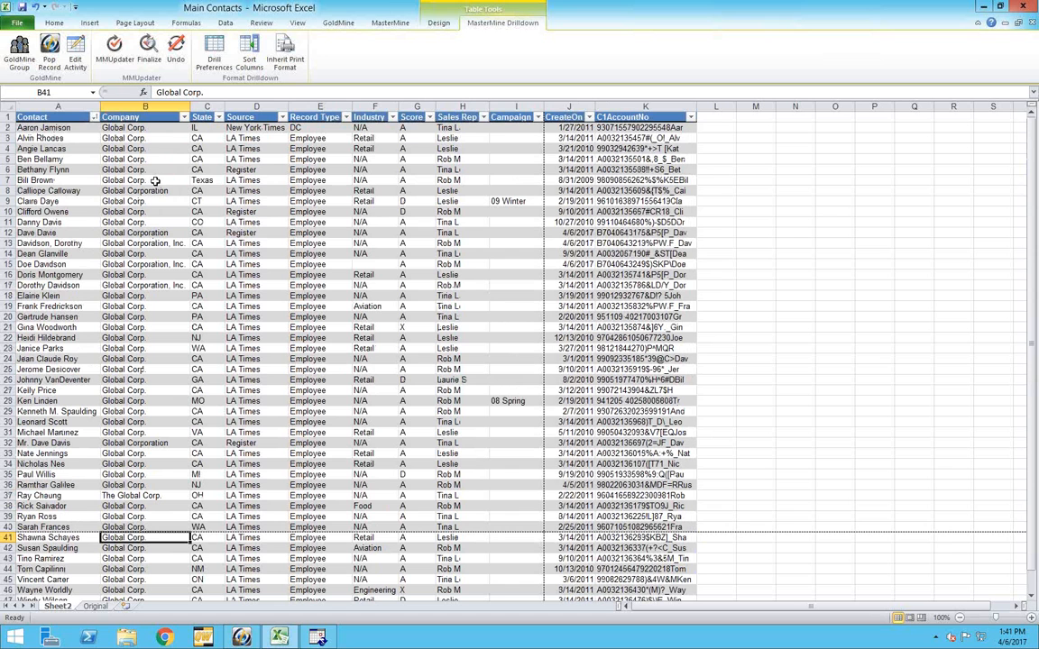
Fill "Global Corp." from row 7 down to the end of the drilldown table's Company column
{"action": "left_click", "coordinate": [155, 179]}
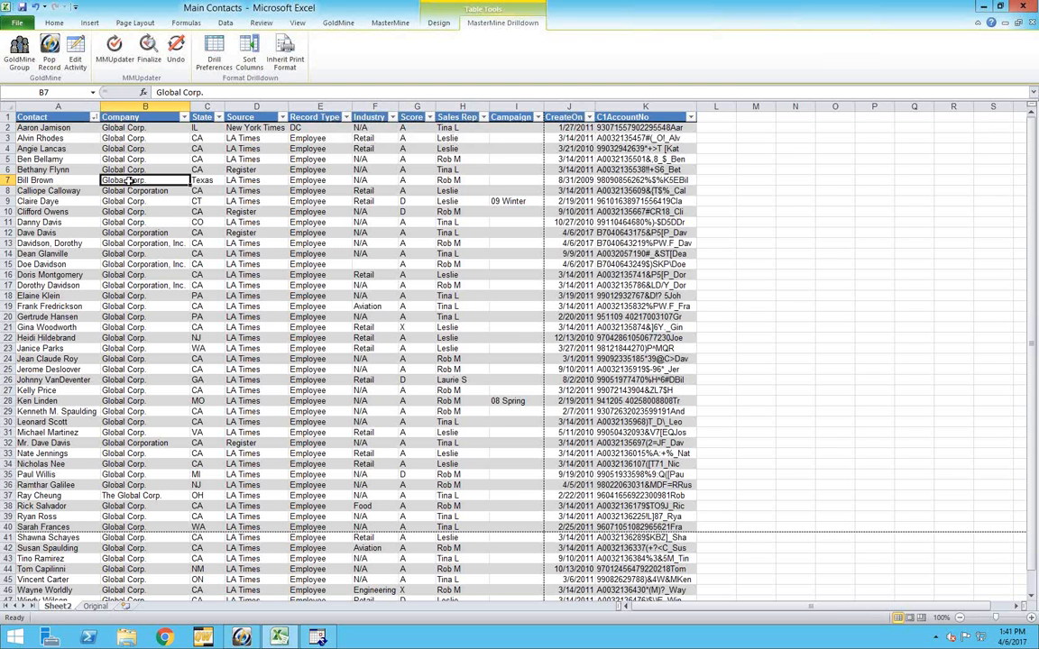
{"action": "double_click", "coordinate": [189, 185]}
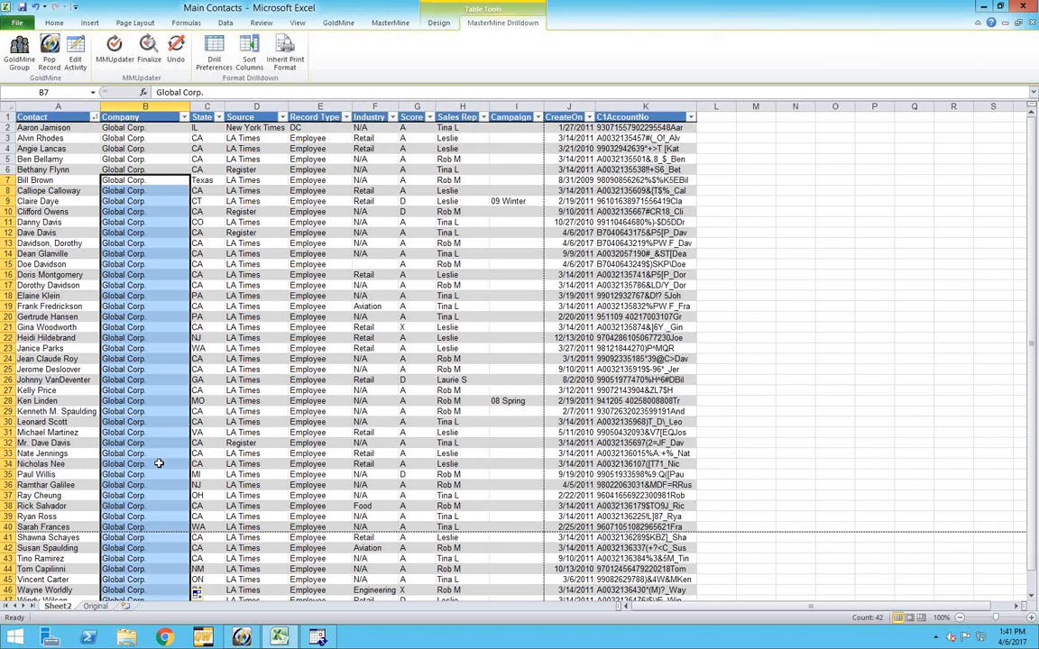
{"action": "scroll", "coordinate": [155, 465], "scroll_direction": "down", "scroll_amount": 3}
{"action": "scroll", "coordinate": [155, 469], "scroll_direction": "down", "scroll_amount": 1}
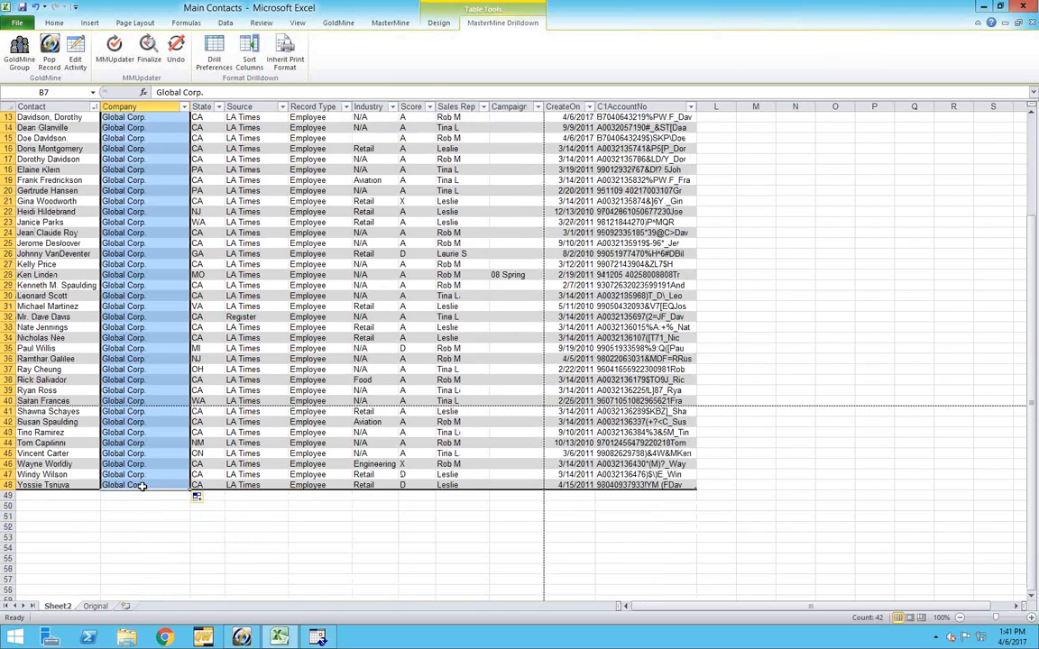
{"action": "scroll", "coordinate": [149, 207], "scroll_direction": "up", "scroll_amount": 4}
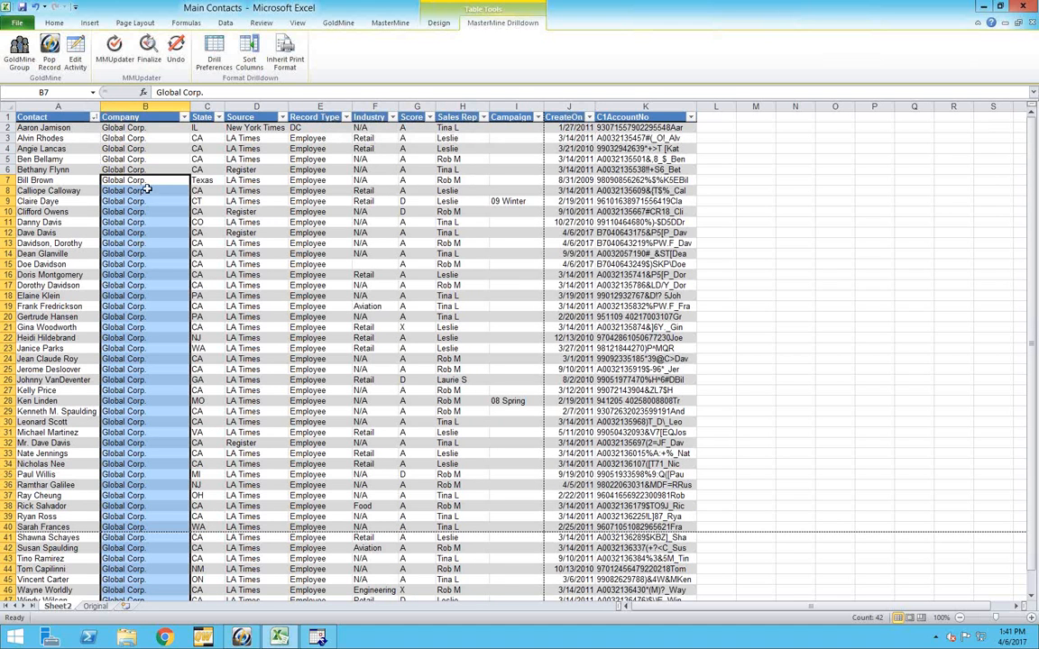
Run MMUpdater with Test Run off to replace the GoldMine Company field with the Company column for the selected rows
{"action": "left_click", "coordinate": [114, 50]}
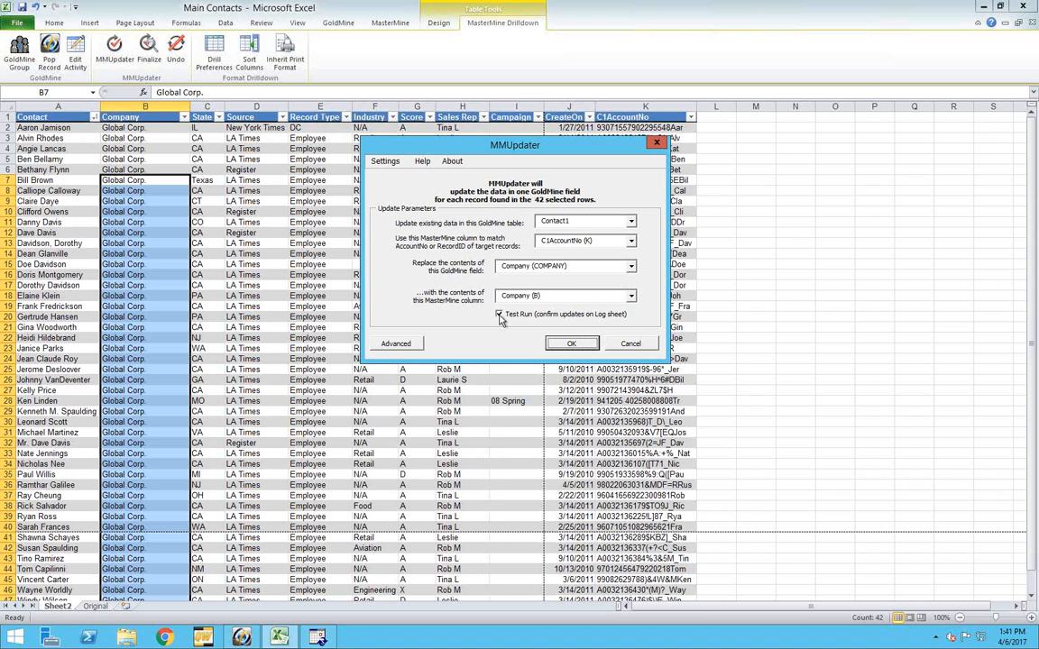
{"action": "left_click", "coordinate": [498, 314]}
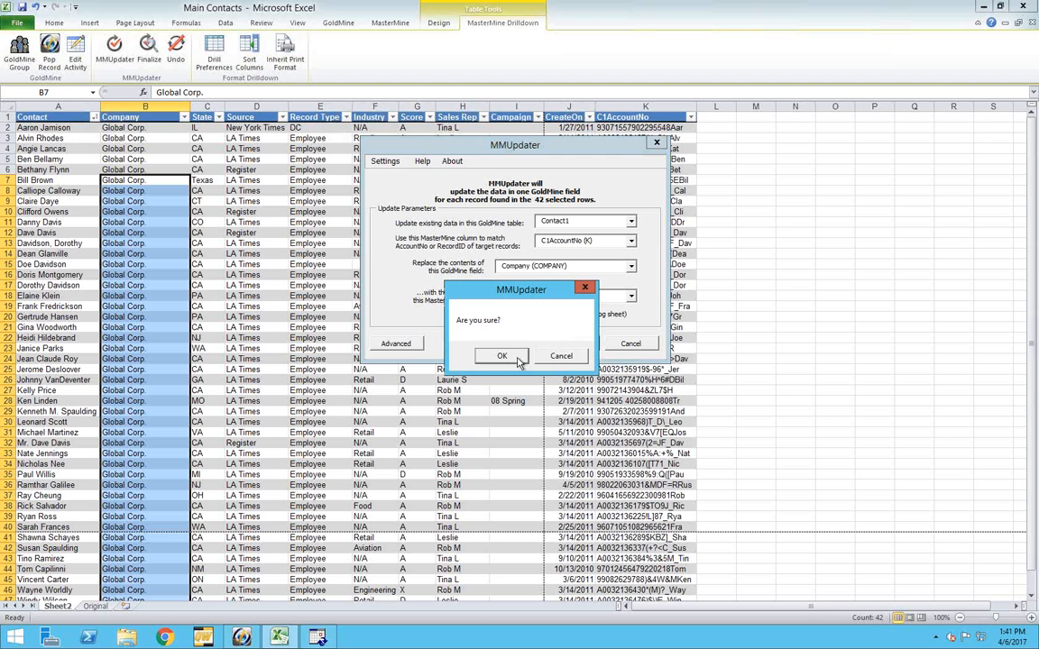
{"action": "left_click", "coordinate": [553, 349]}
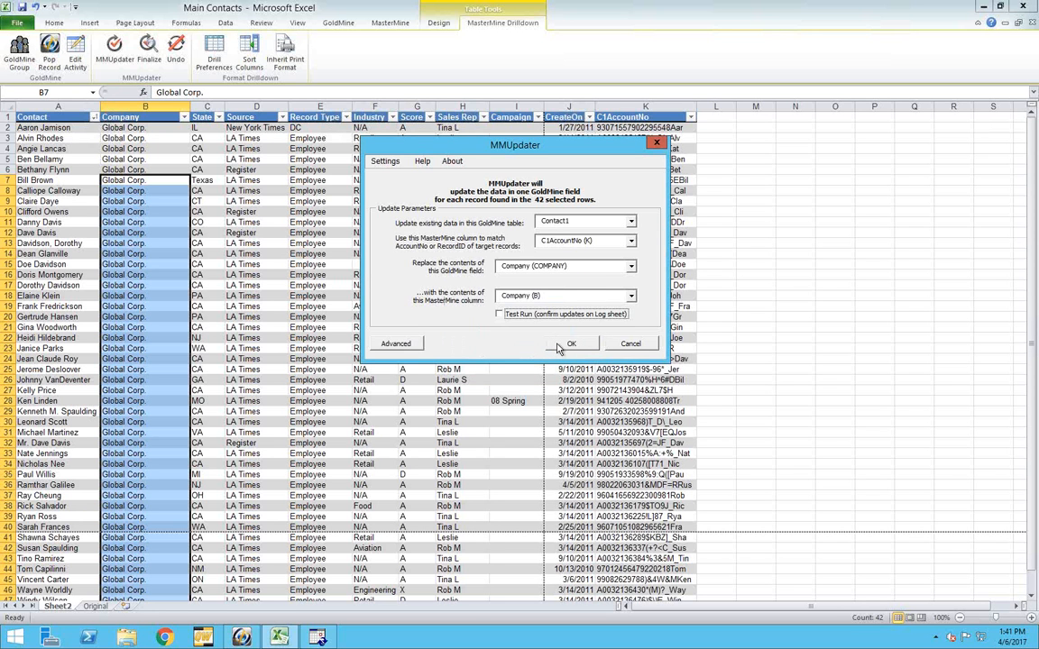
{"action": "left_click", "coordinate": [557, 348]}
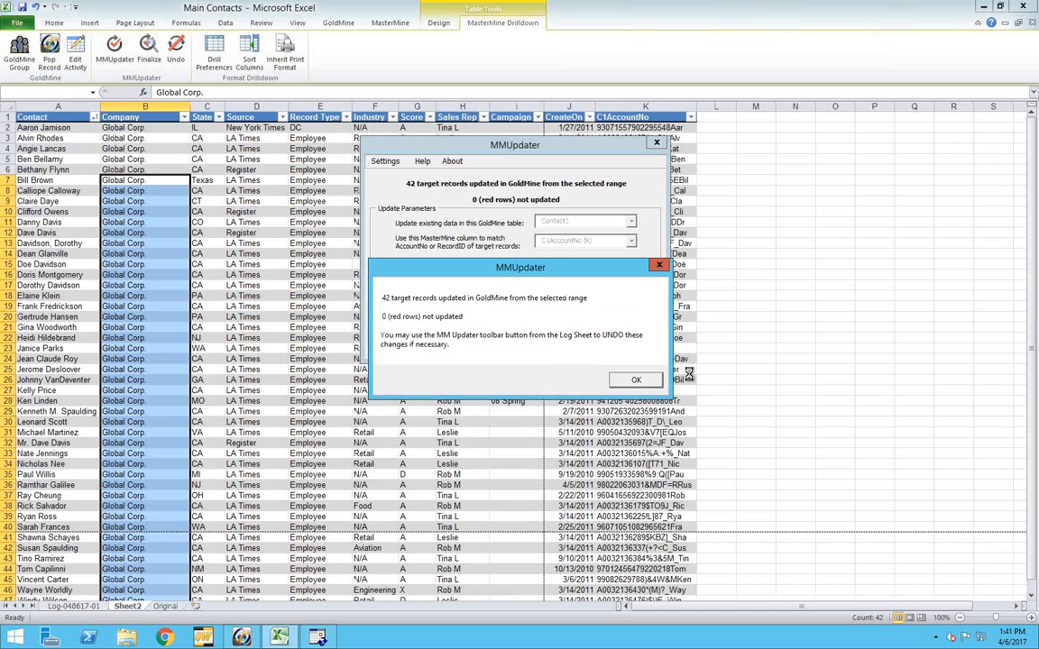
{"action": "key", "text": "Return"}
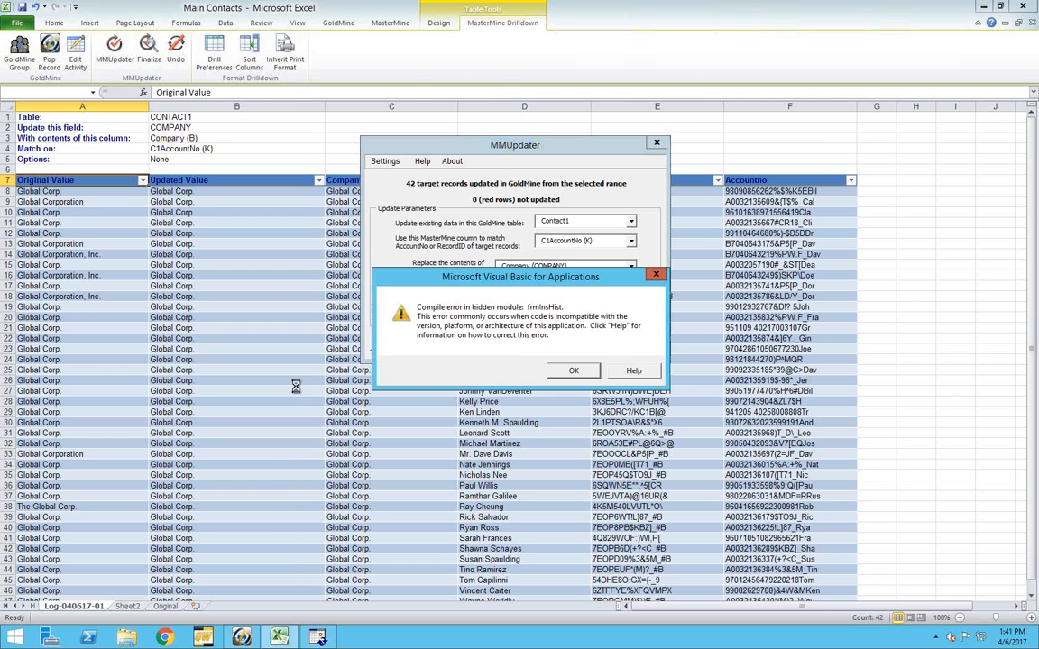
{"action": "left_click", "coordinate": [573, 372]}
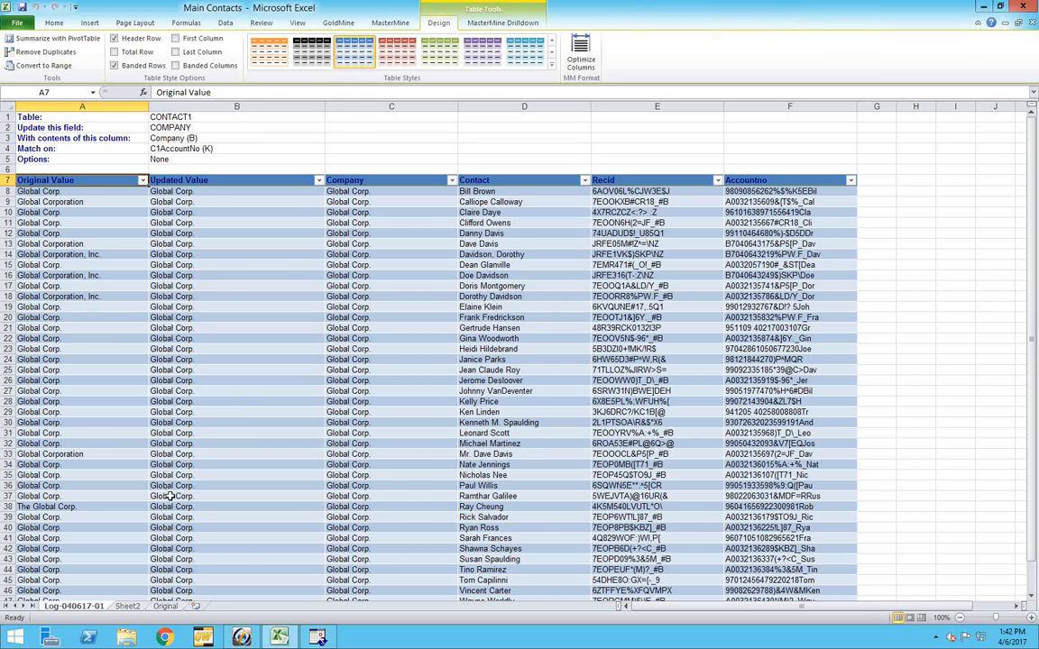
Go back to the Original pivot sheet and switch to the PowerPoint slide show on Prep Tips & Tricks
{"action": "left_click", "coordinate": [165, 606]}
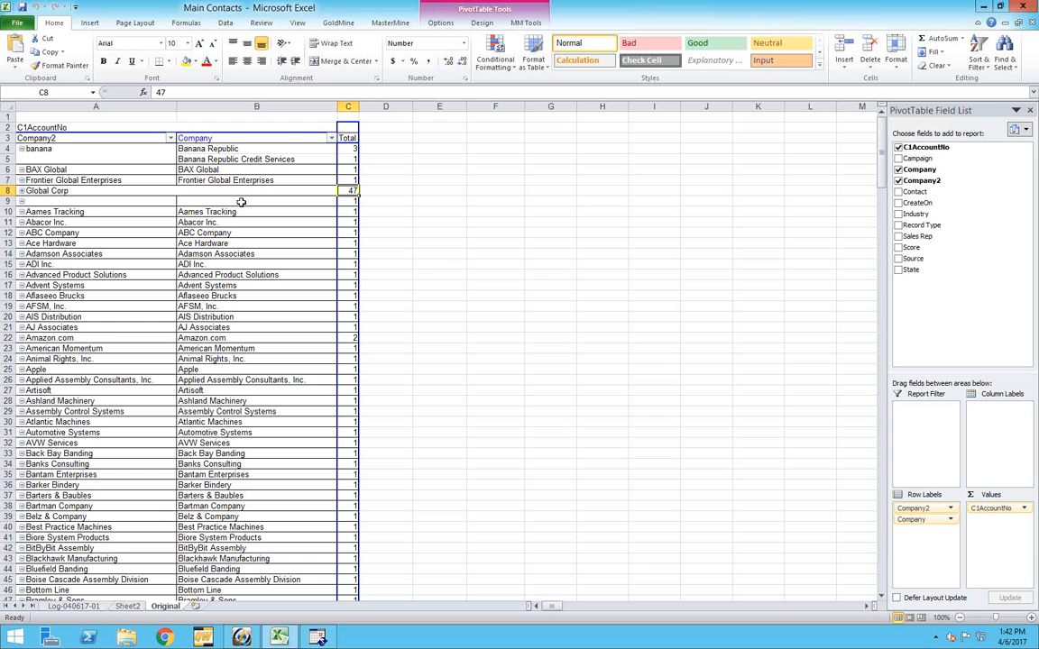
{"action": "left_click", "coordinate": [242, 637]}
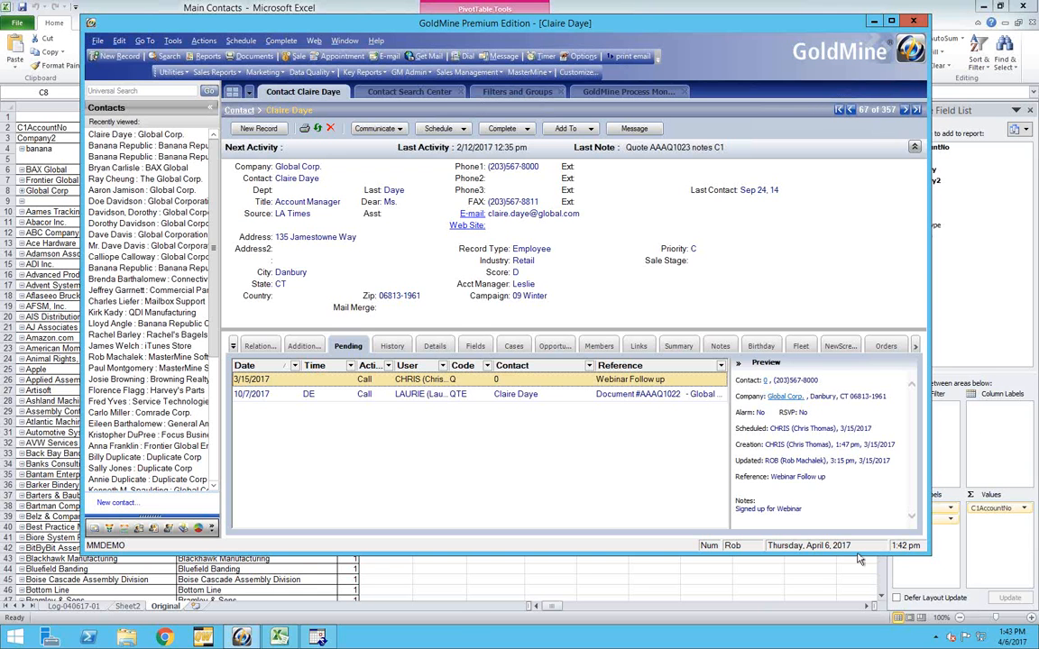
{"action": "key", "text": "alt+Tab"}
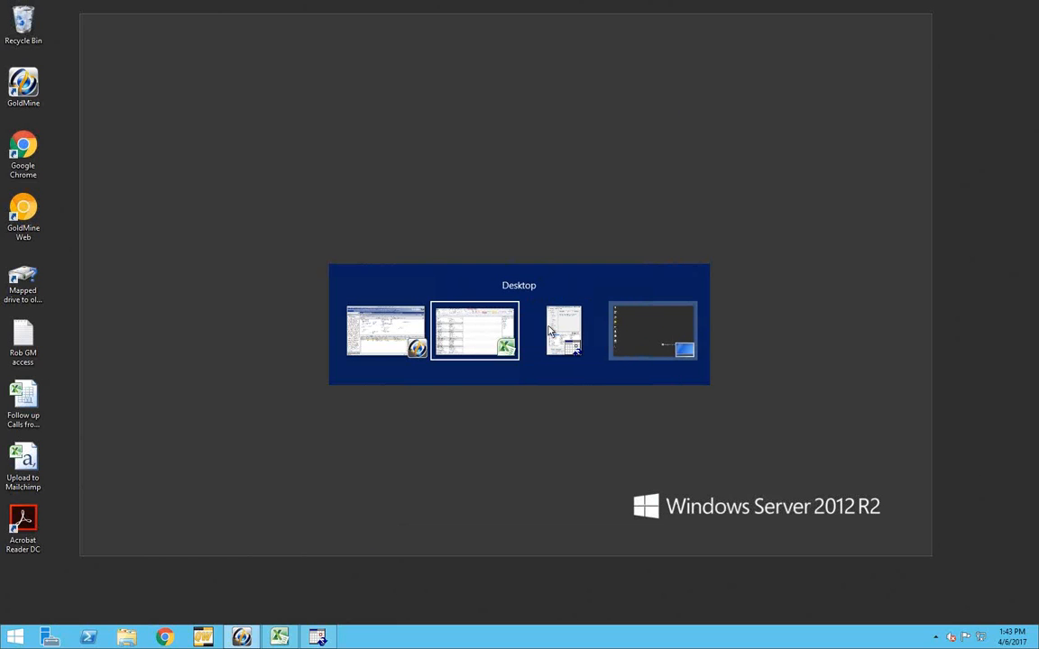
{"action": "mouse_move", "coordinate": [522, 328]}
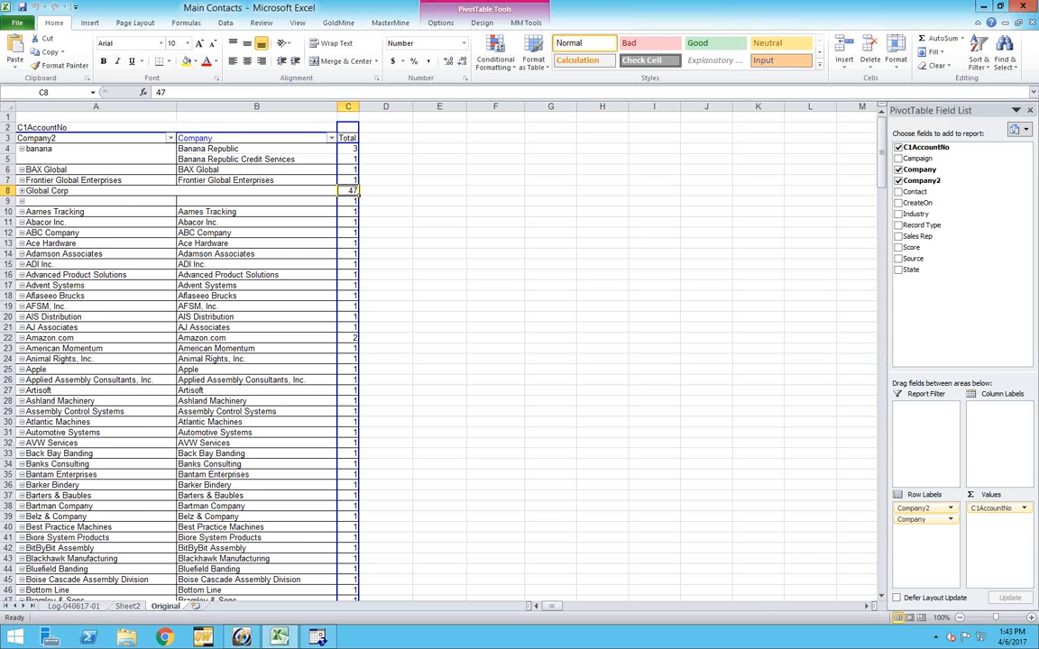
{"action": "key", "text": "alt+Tab"}
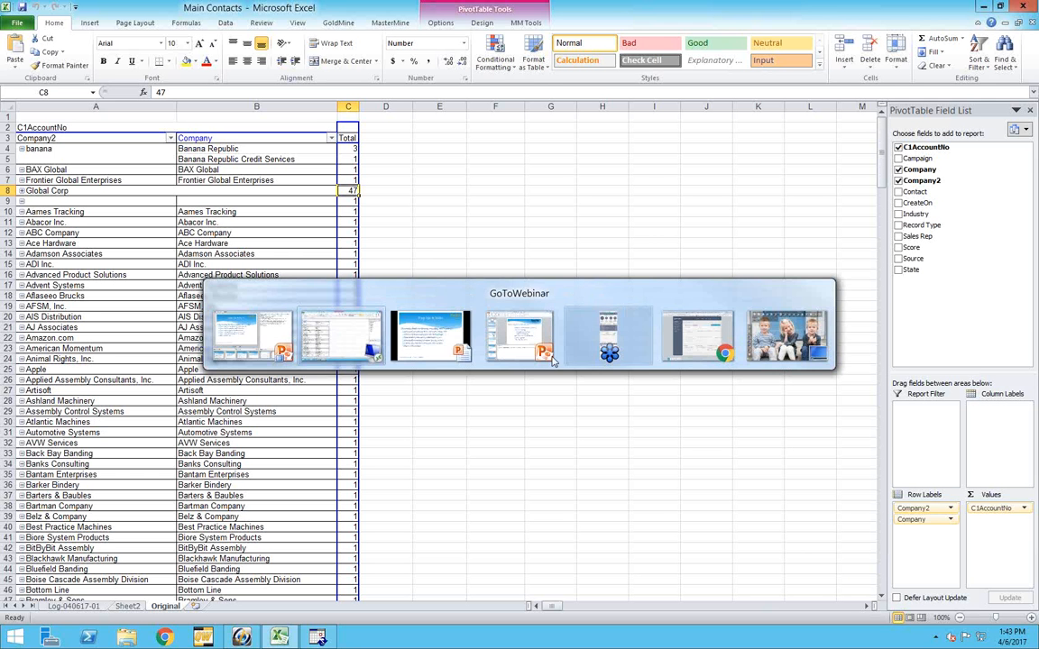
{"action": "left_click", "coordinate": [447, 344]}
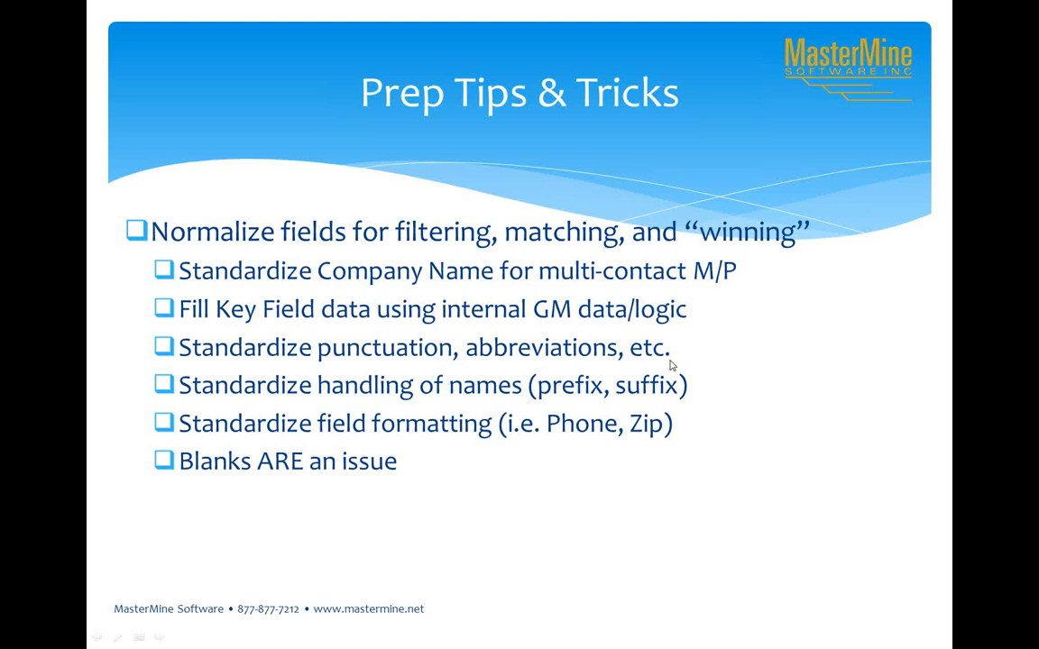
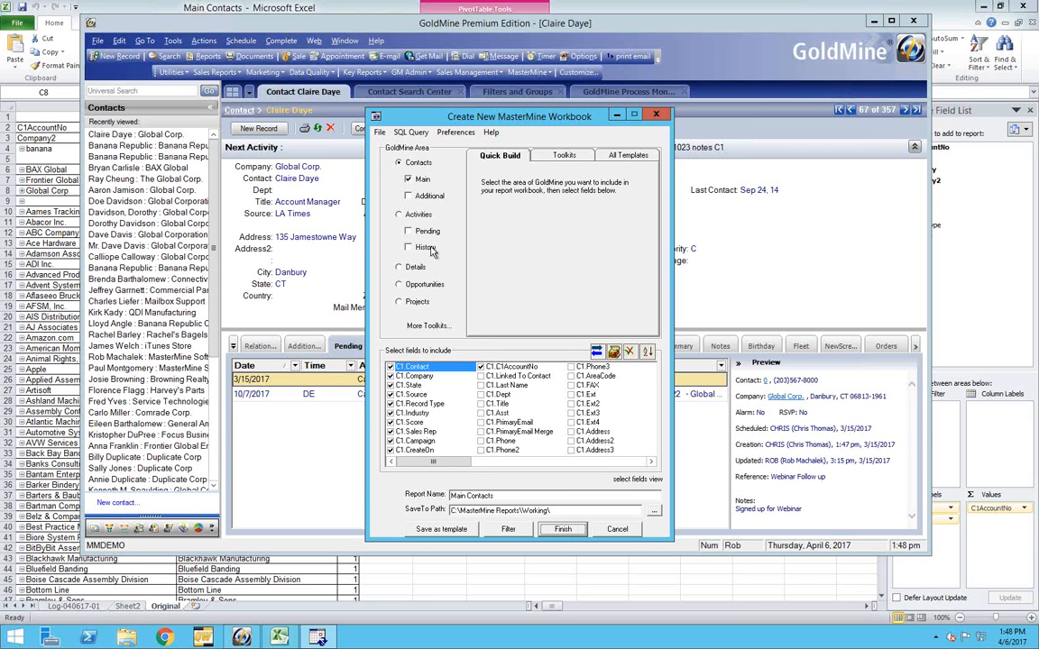
Browse the GM Maintenance templates in the MasterMine toolkits and collapse the group again
{"action": "left_click", "coordinate": [563, 157]}
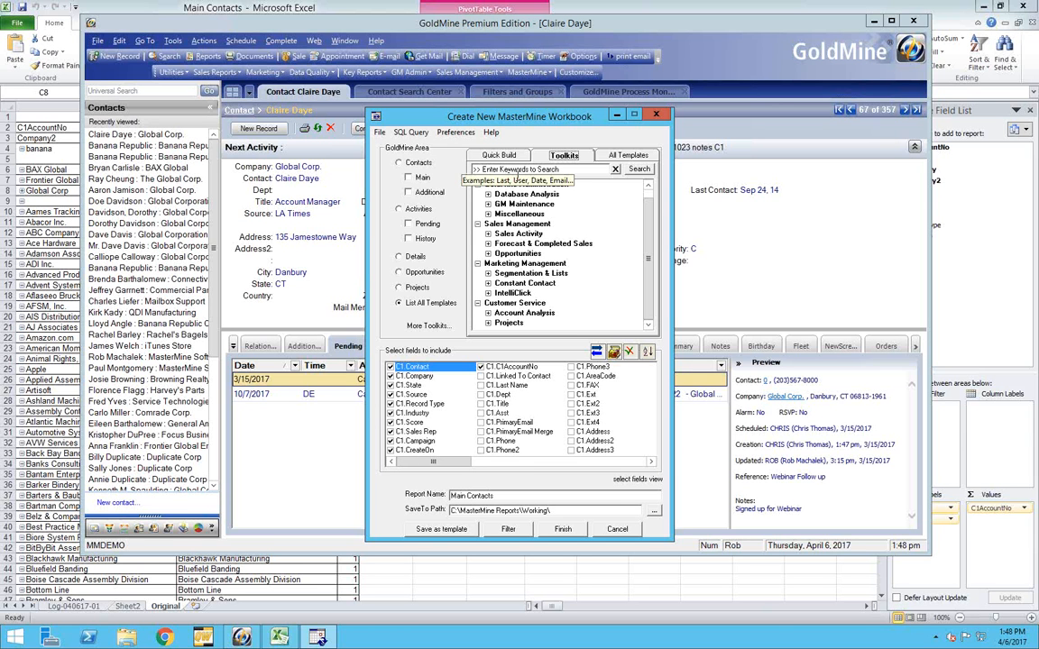
{"action": "left_click", "coordinate": [488, 204]}
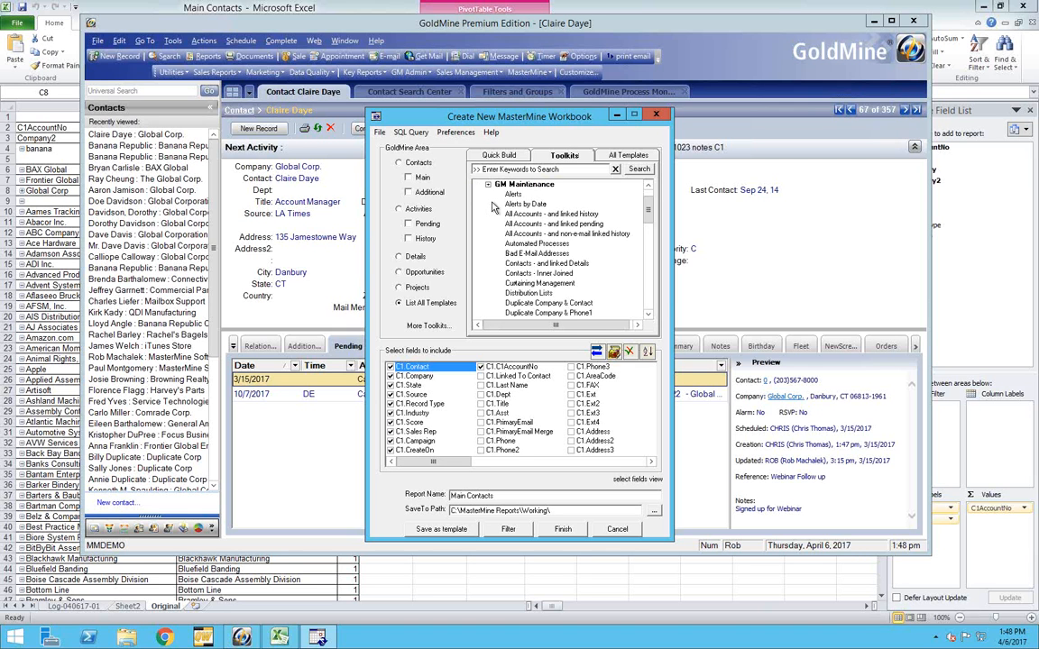
{"action": "left_click_drag", "start_coordinate": [646, 217], "coordinate": [649, 191]}
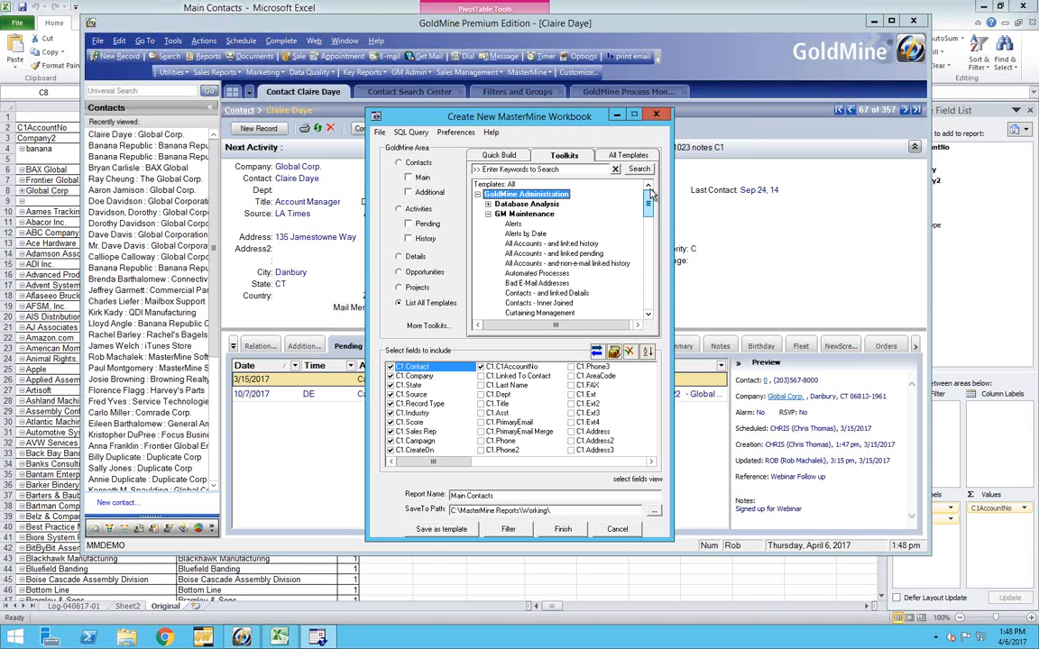
{"action": "left_click", "coordinate": [488, 214]}
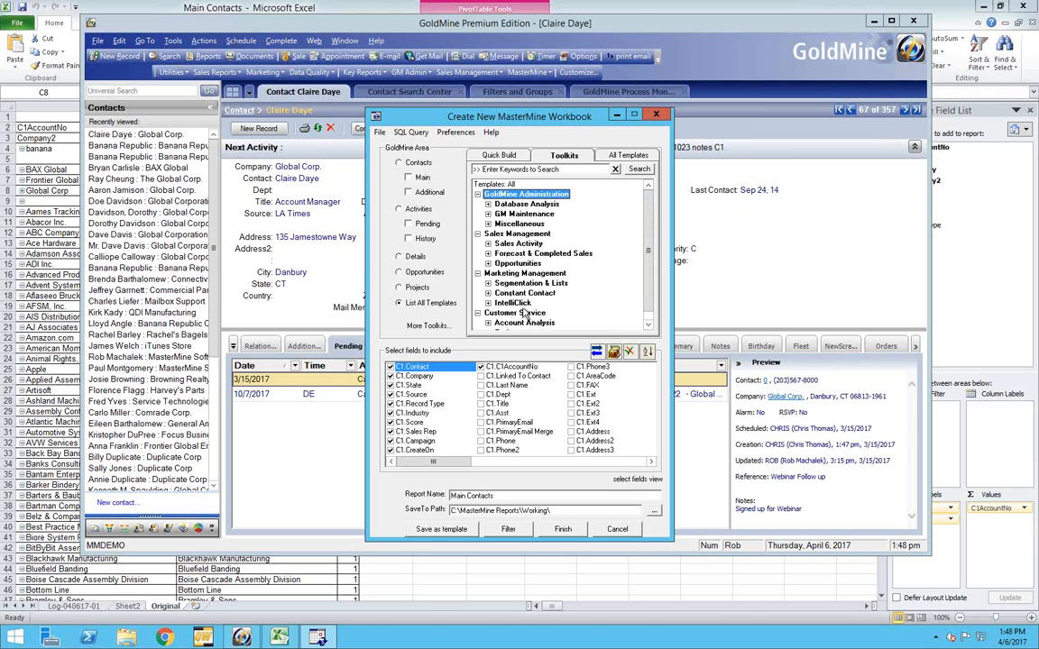
Search the toolkit templates for "dup" and select the Duplicate Phone in Phone1 thru 4 report
{"action": "left_click", "coordinate": [483, 169]}
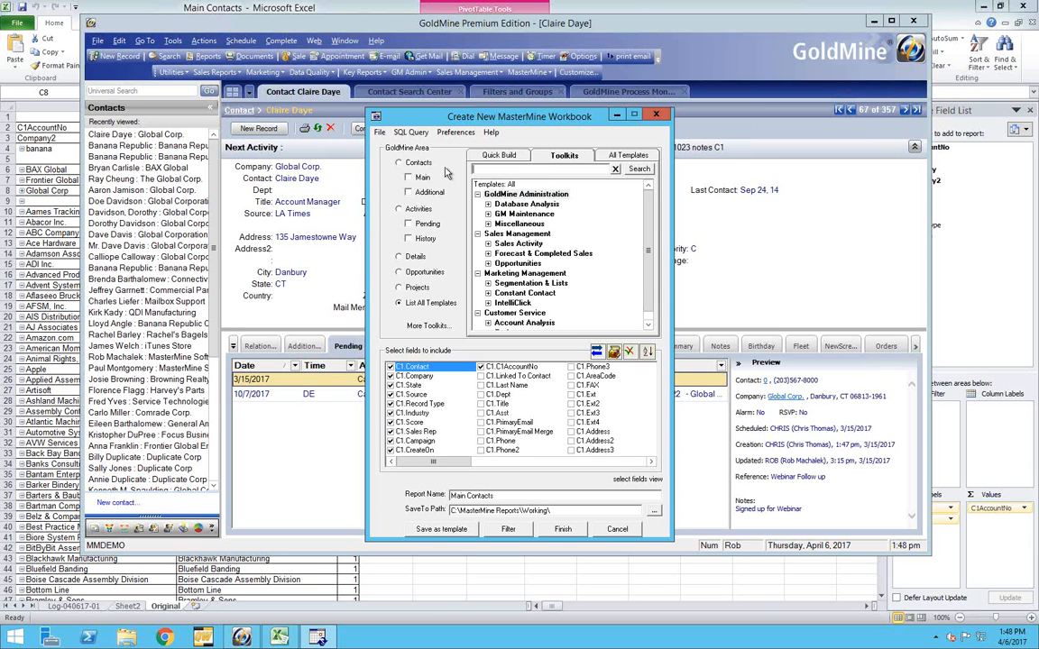
{"action": "type", "text": "dup"}
{"action": "left_click", "coordinate": [641, 171]}
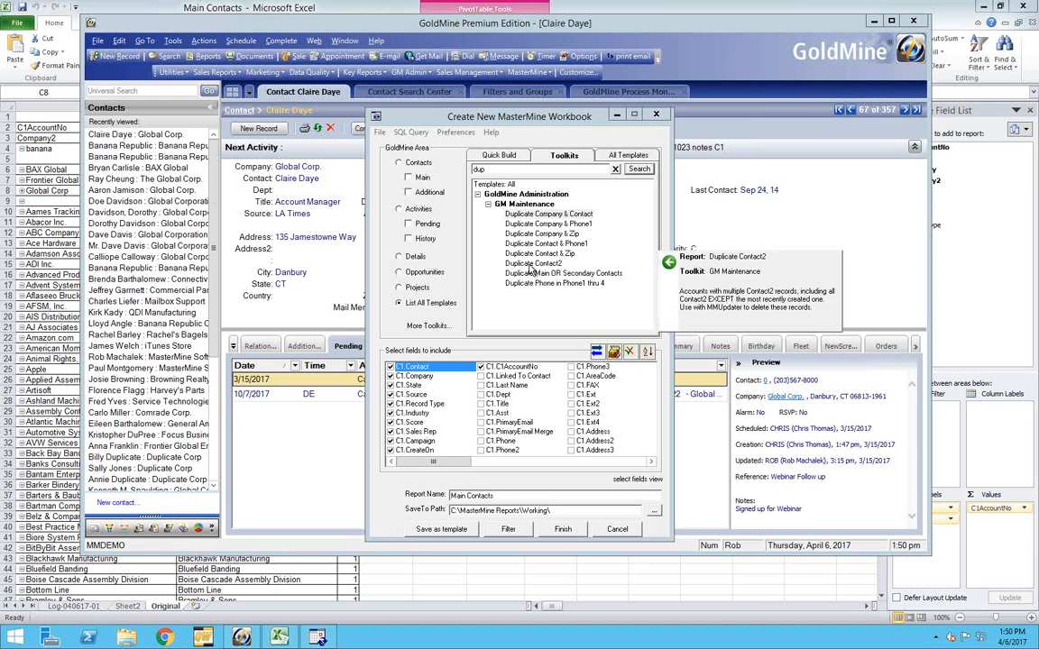
{"action": "mouse_move", "coordinate": [529, 275]}
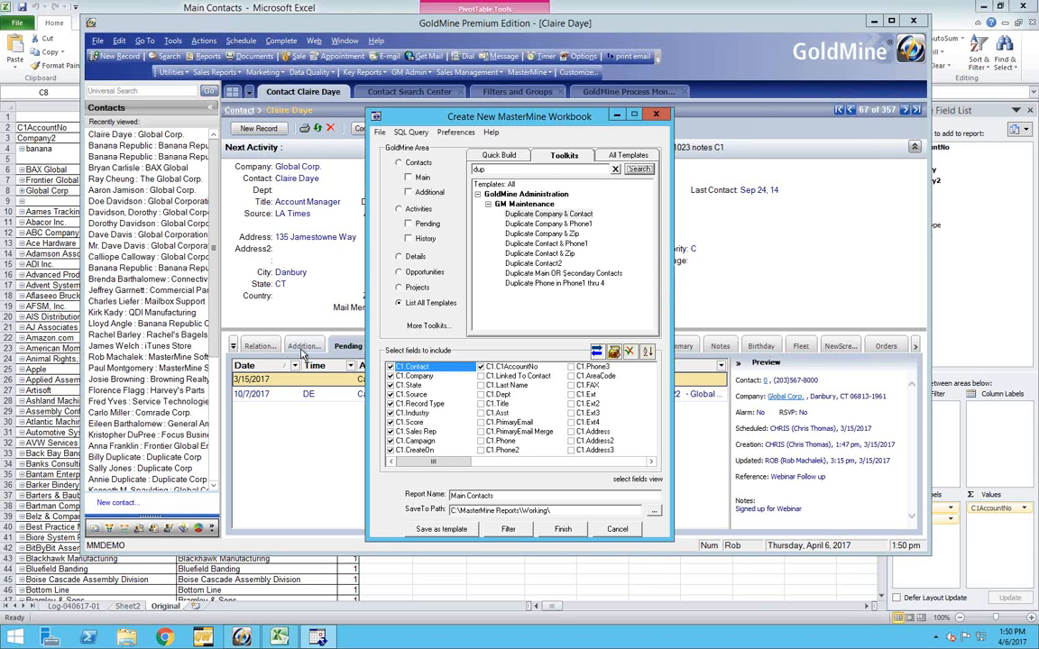
{"action": "left_click", "coordinate": [548, 286]}
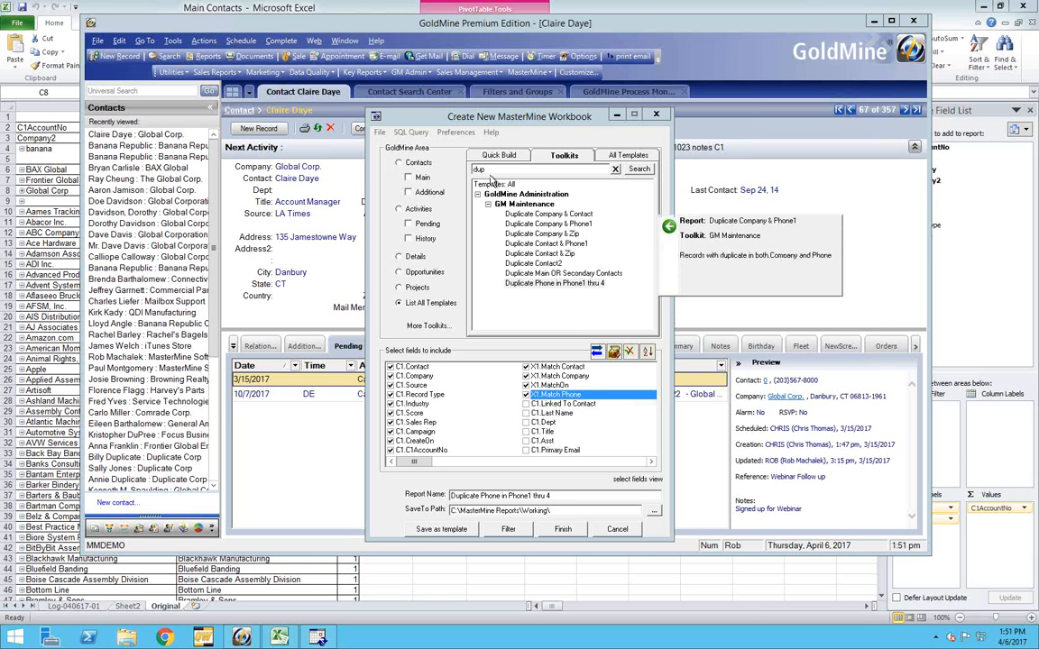
Search the toolkit templates for "bad" and check the description of the Bad E-Mail Addresses report
{"action": "left_click_drag", "start_coordinate": [487, 170], "coordinate": [468, 170]}
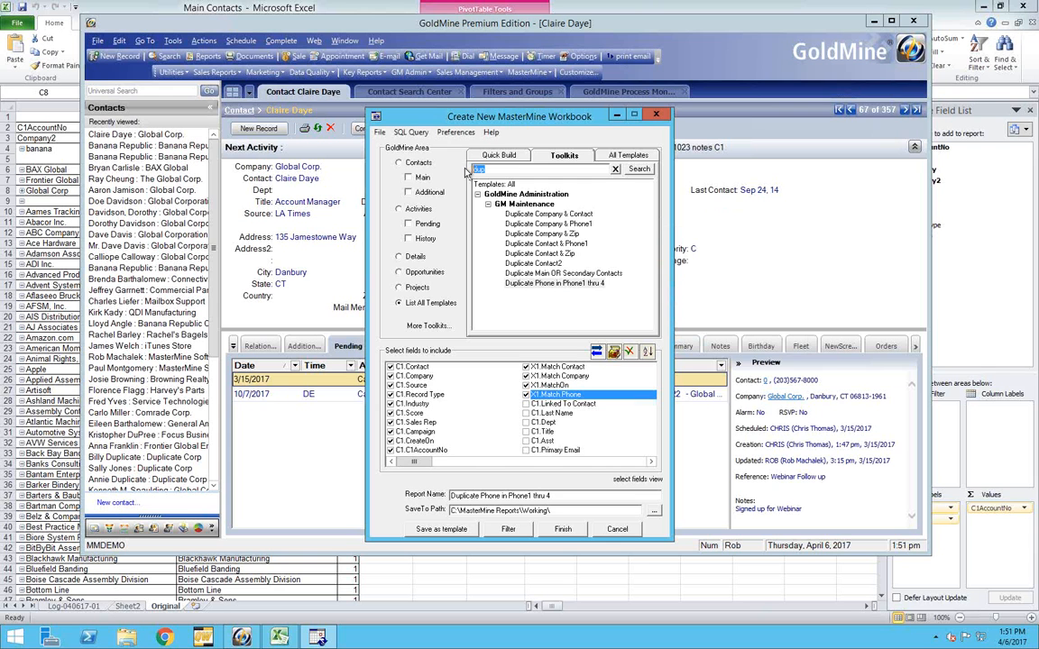
{"action": "type", "text": "bad"}
{"action": "left_click", "coordinate": [640, 170]}
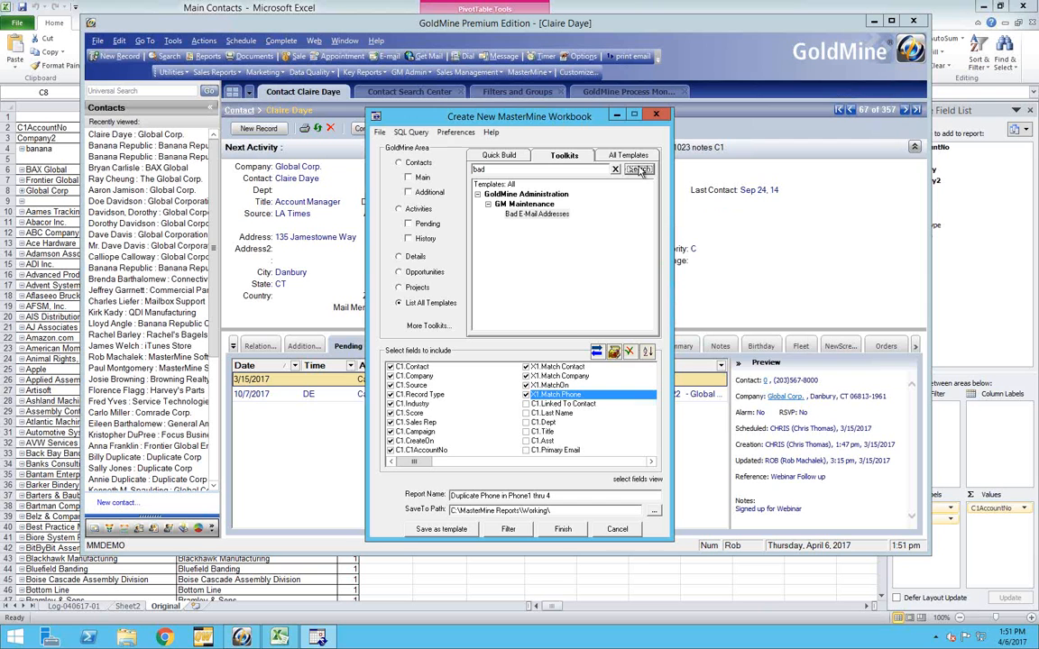
{"action": "mouse_move", "coordinate": [534, 218]}
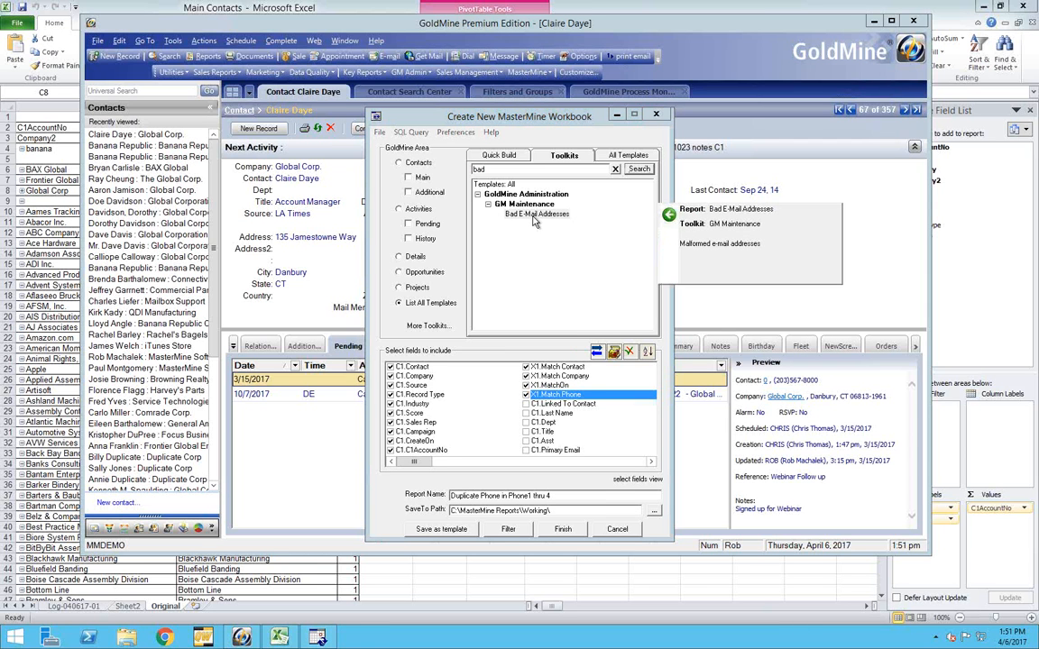
Search the toolkit templates for "missing" and check the description of the Missing Contact2 report
{"action": "double_click", "coordinate": [470, 168]}
{"action": "type", "text": "missing"}
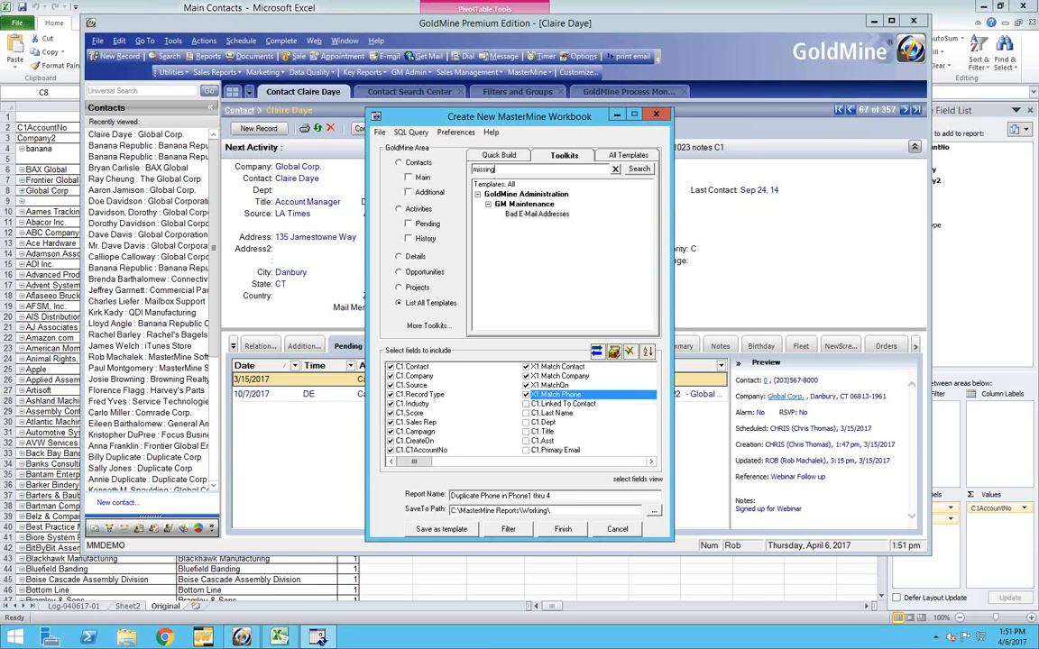
{"action": "key", "text": "Return"}
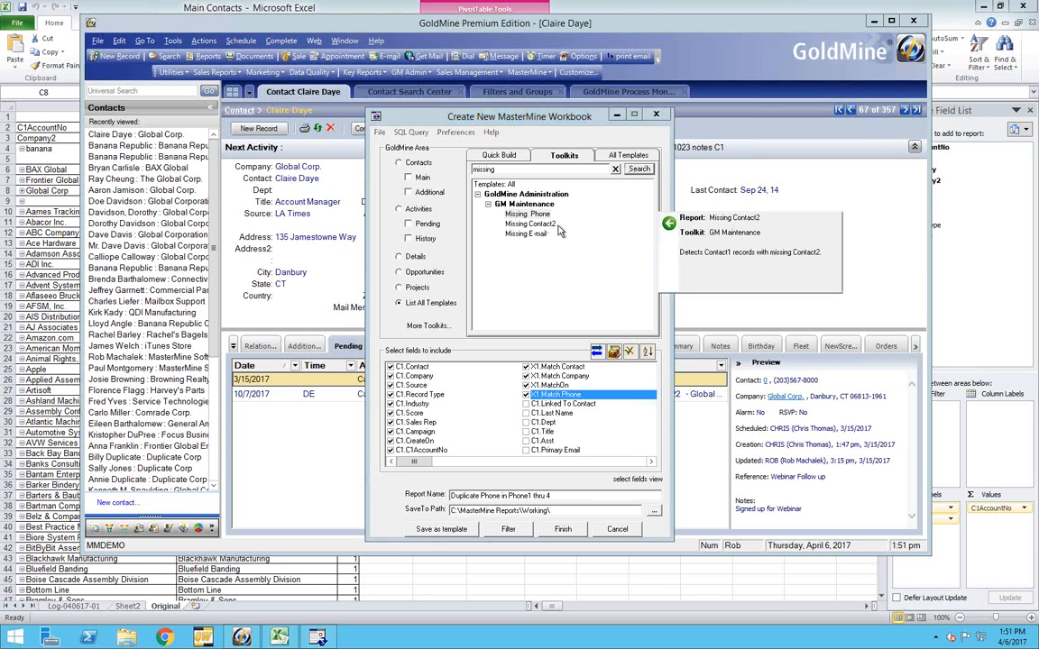
{"action": "mouse_move", "coordinate": [555, 225]}
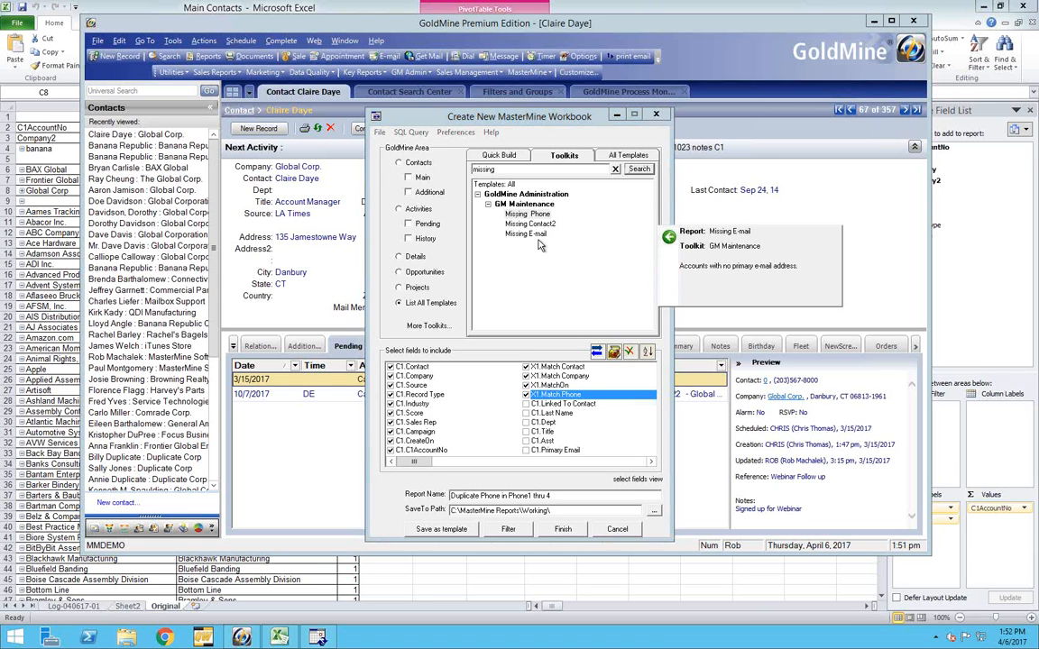